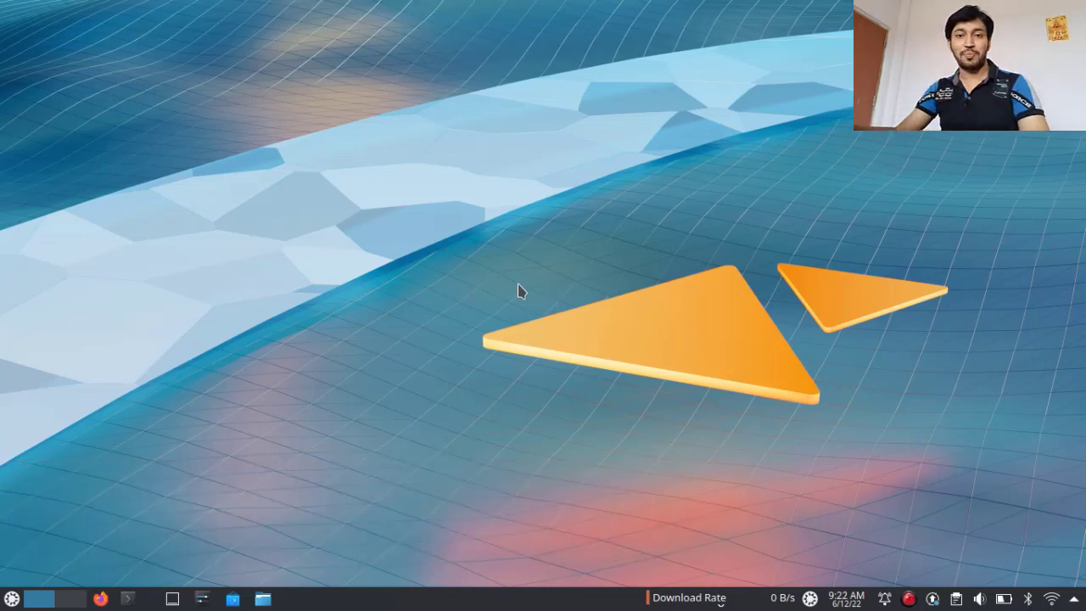
- Look through the categories in the application launcher, including Games, Office and System
click(12, 598)
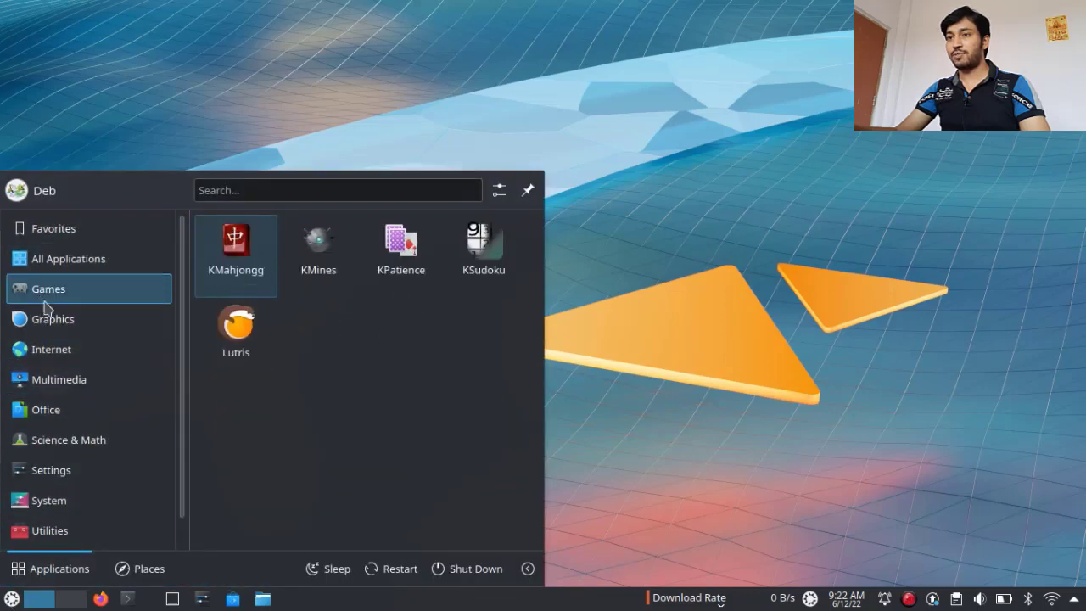
click(839, 296)
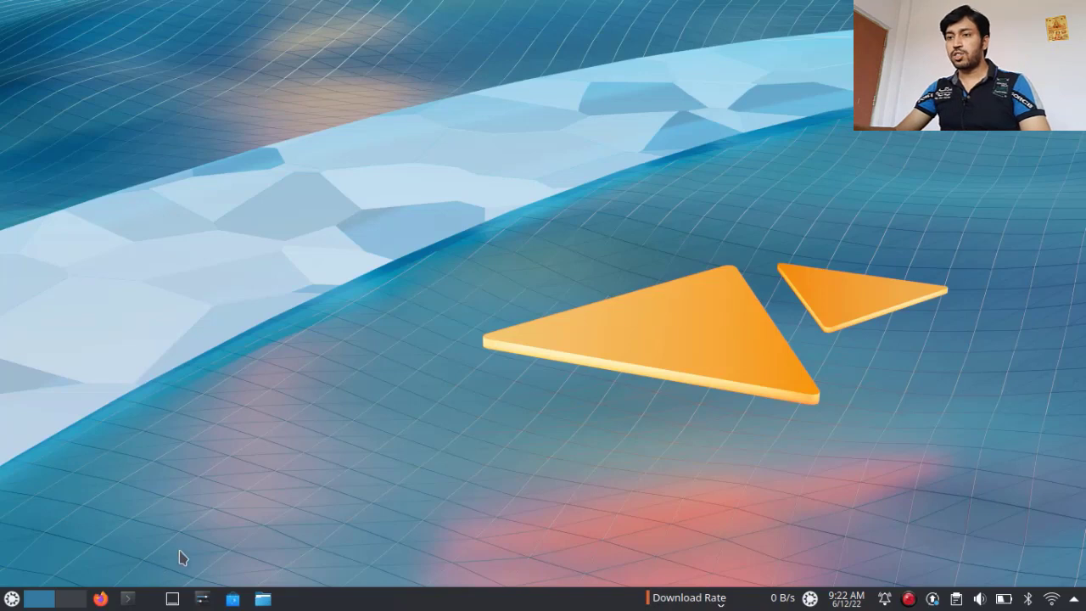
click(12, 599)
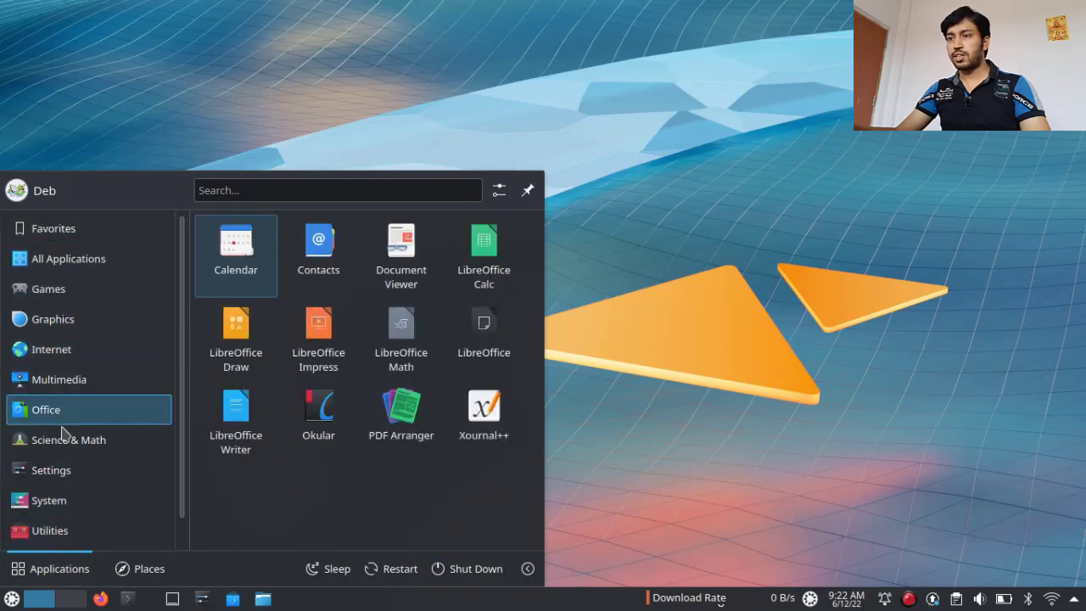
mouse_move(66, 438)
mouse_move(95, 520)
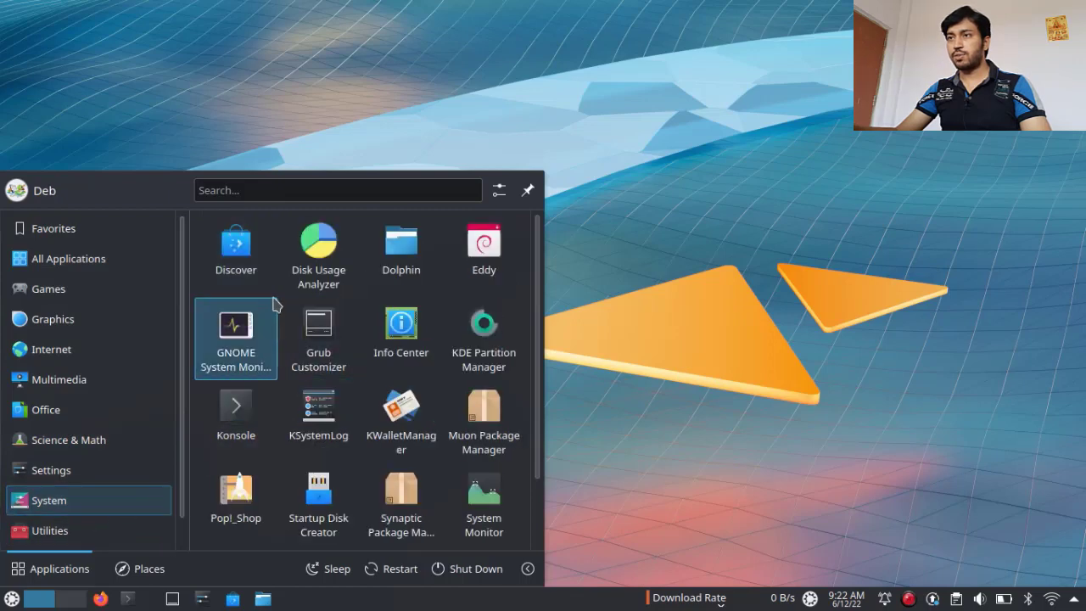
click(848, 445)
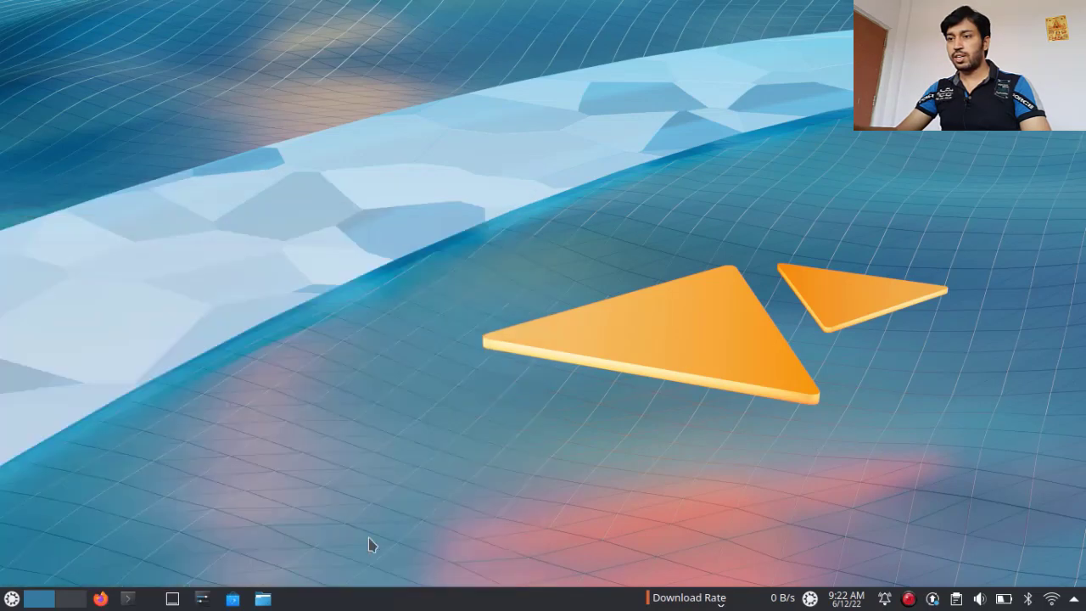
- Open System Settings and apply the Fusion application style in the Appearance settings
click(204, 600)
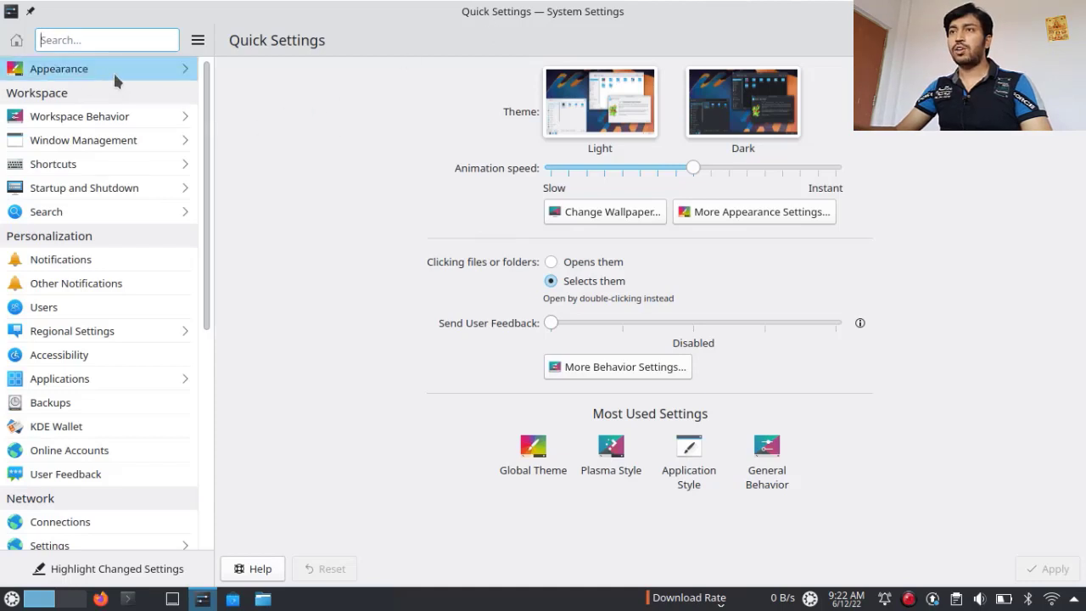
mouse_move(131, 75)
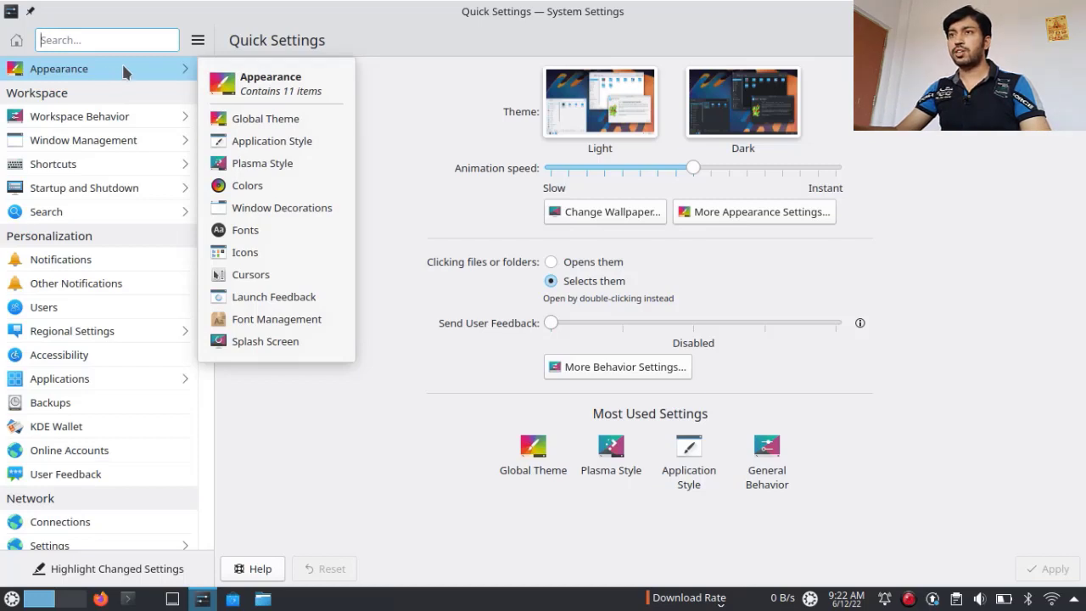
click(124, 68)
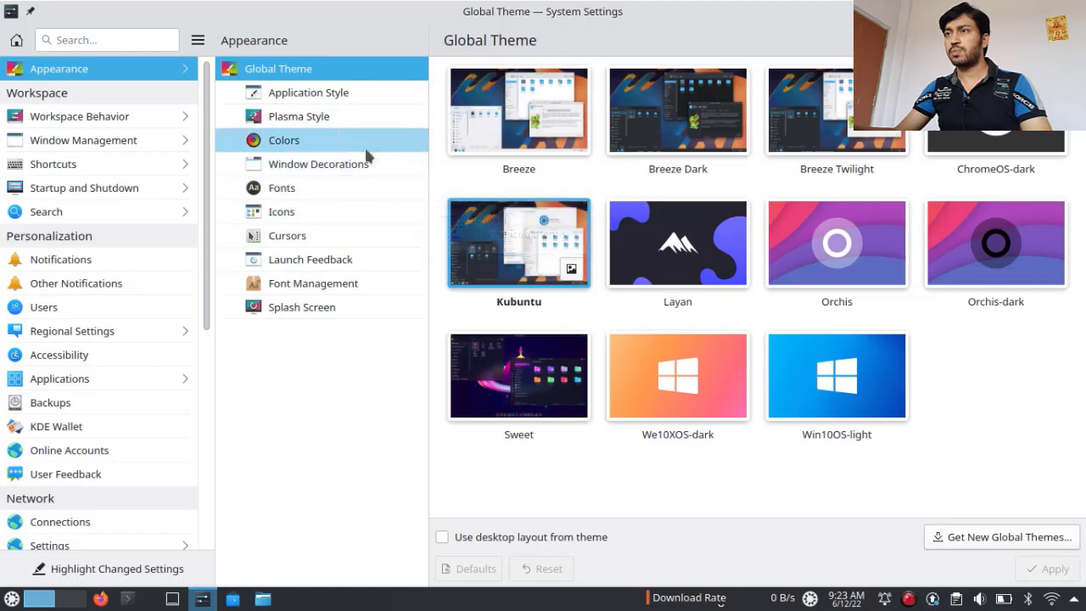
click(367, 95)
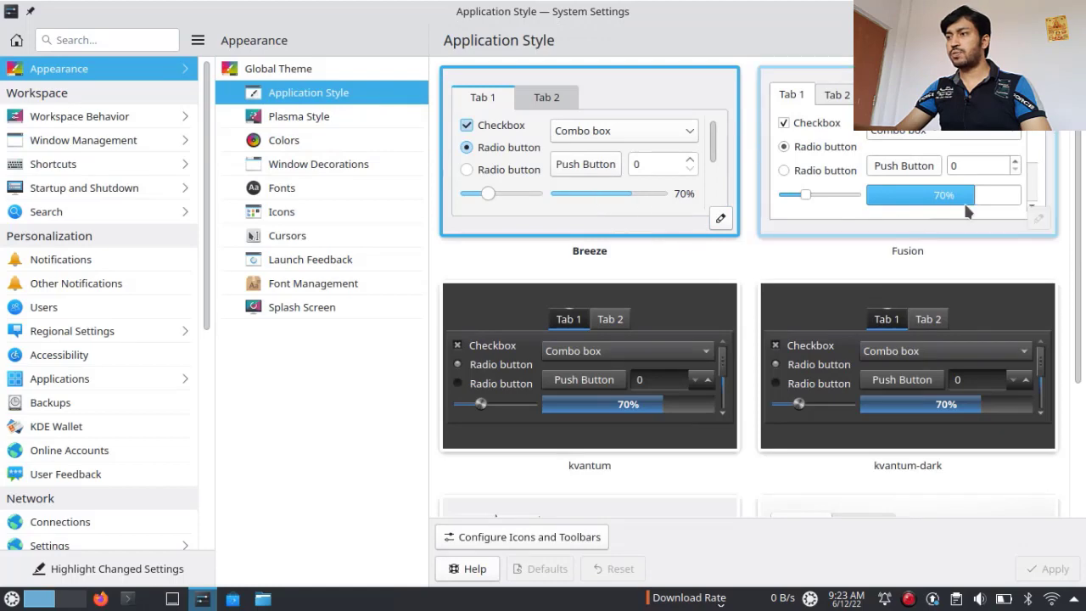
scroll(649, 395, down, 4)
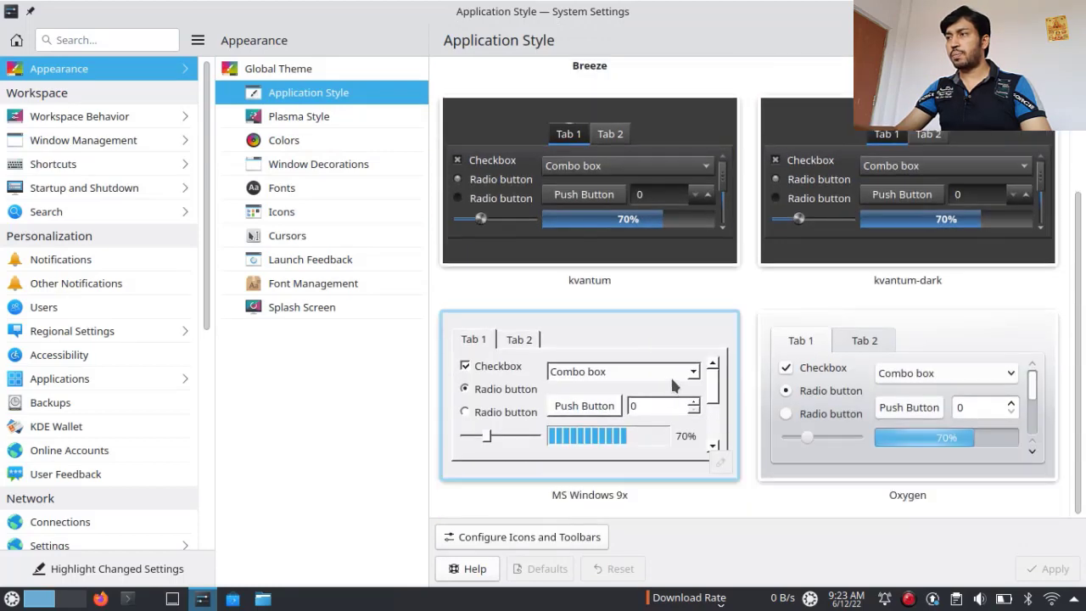
scroll(748, 369, up, 4)
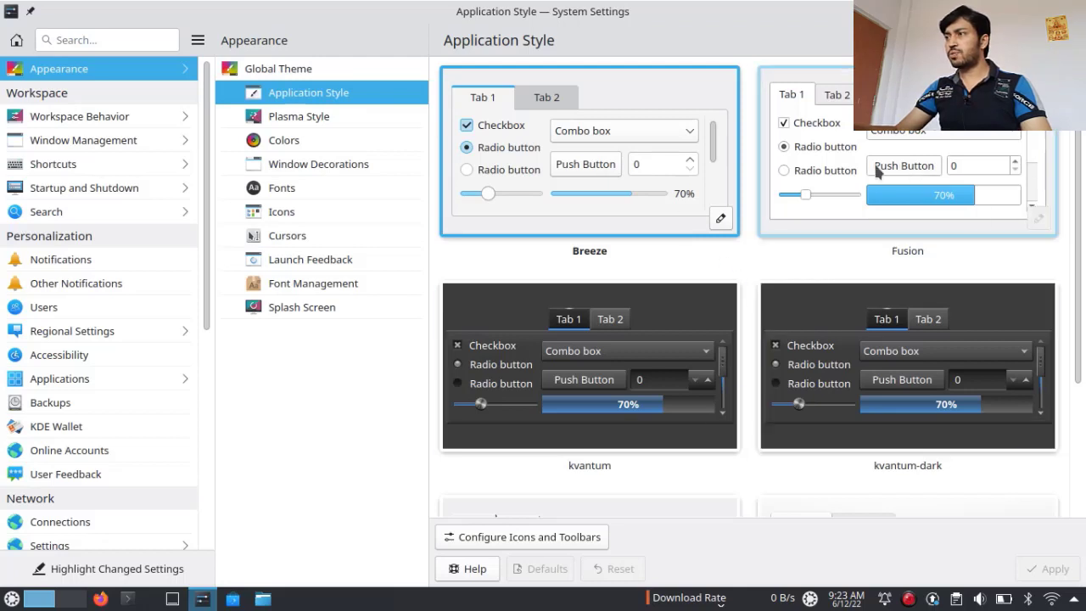
click(846, 164)
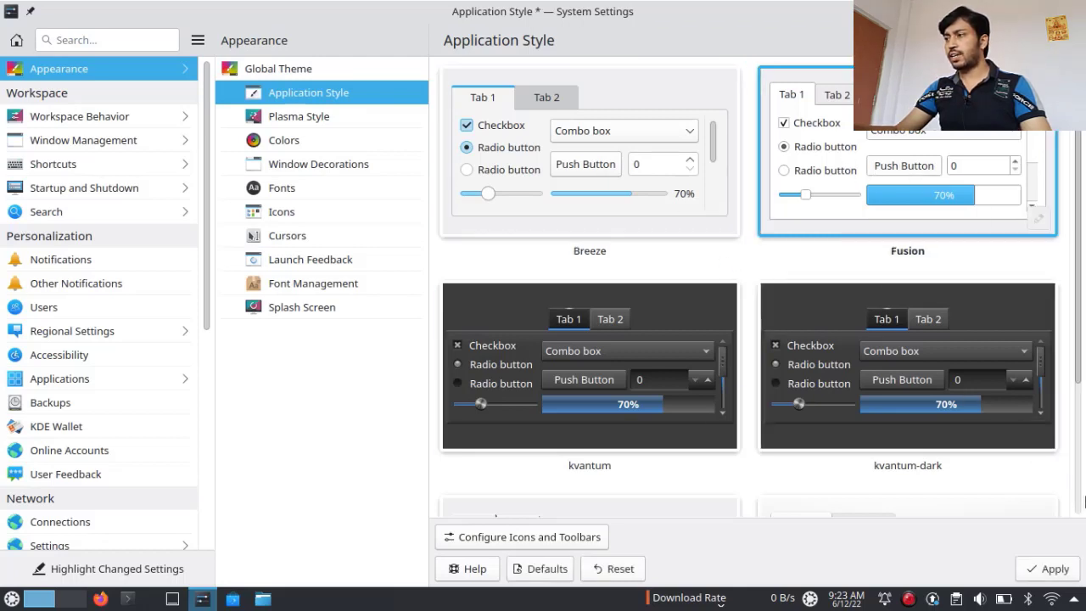
click(1042, 572)
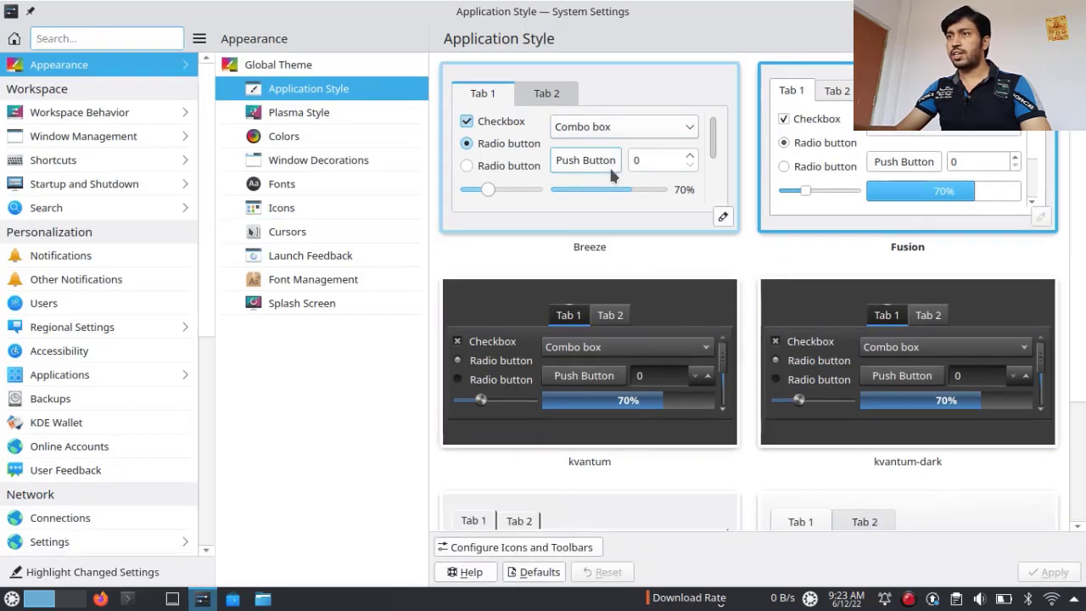
- Look through the available Plasma styles and view the About this System page
click(329, 116)
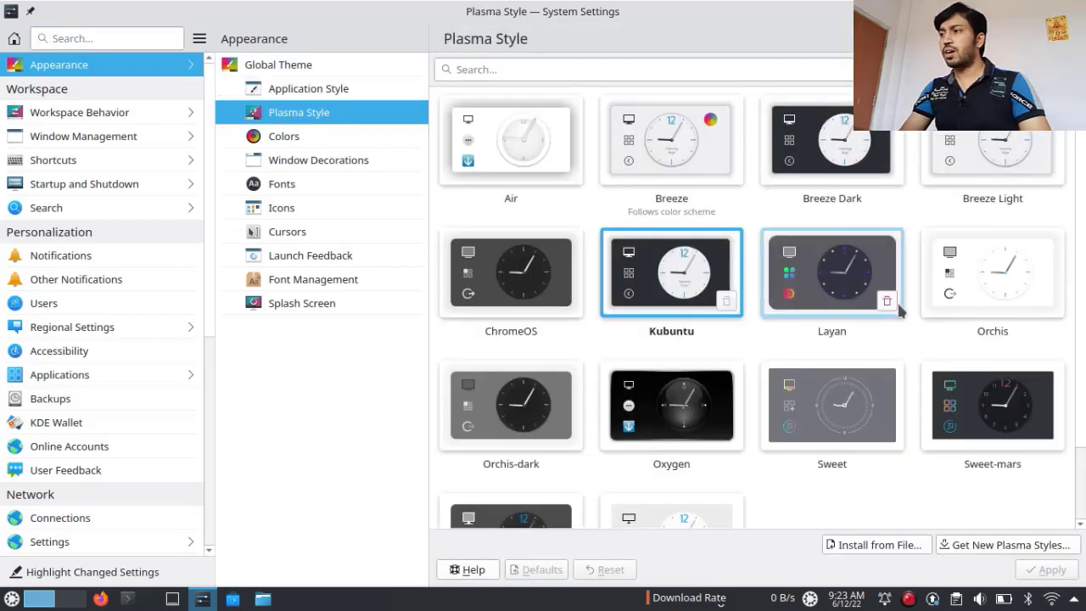
scroll(769, 461, down, 1)
scroll(769, 460, up, 1)
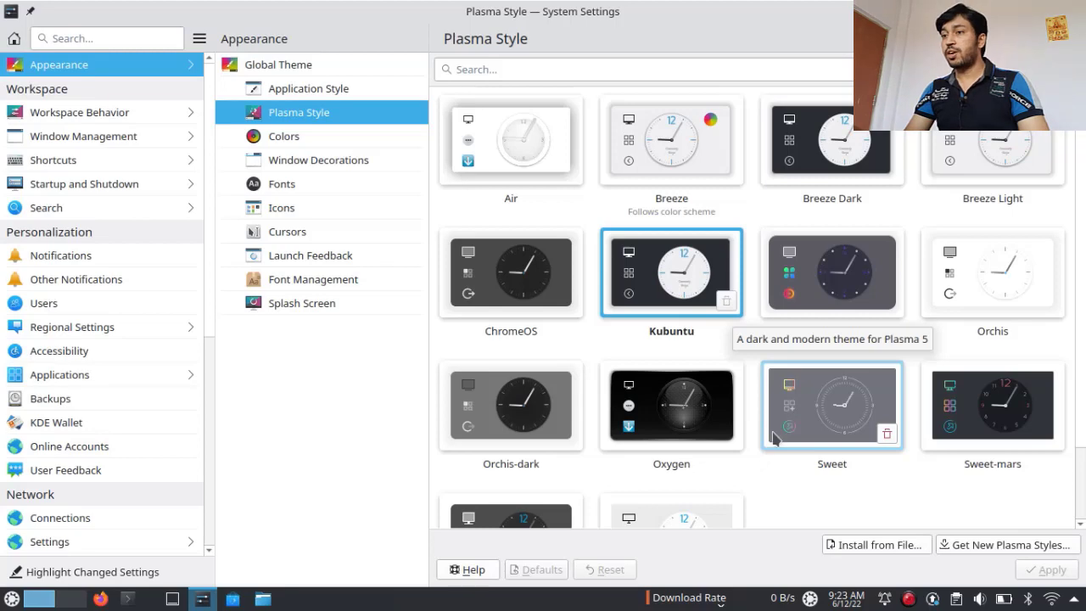
scroll(128, 320, down, 5)
click(61, 506)
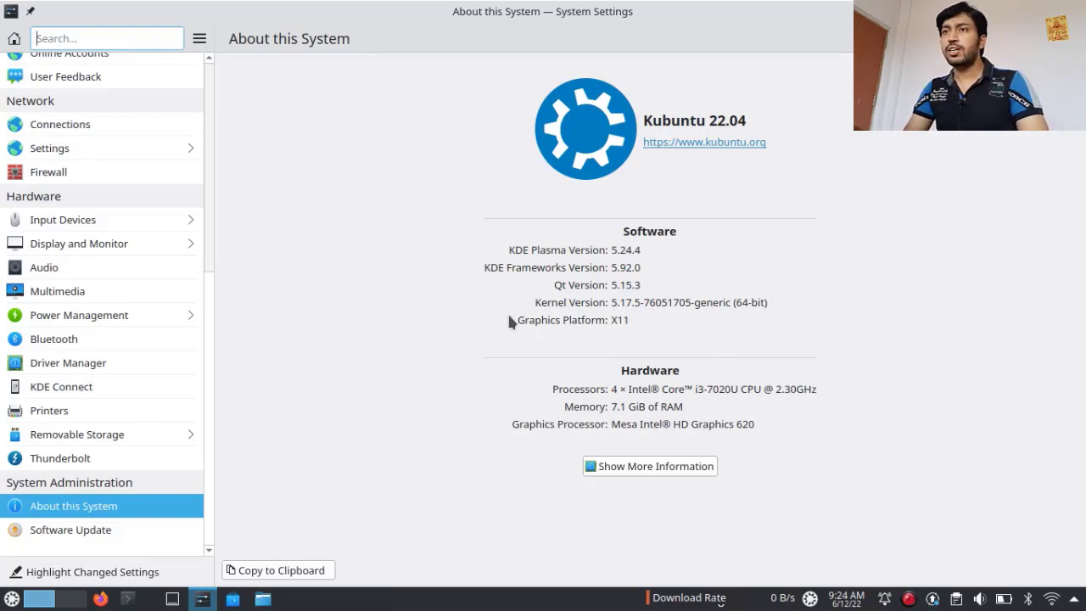
- Return to the Appearance settings and apply the Layan Plasma style
scroll(121, 220, up, 6)
click(94, 68)
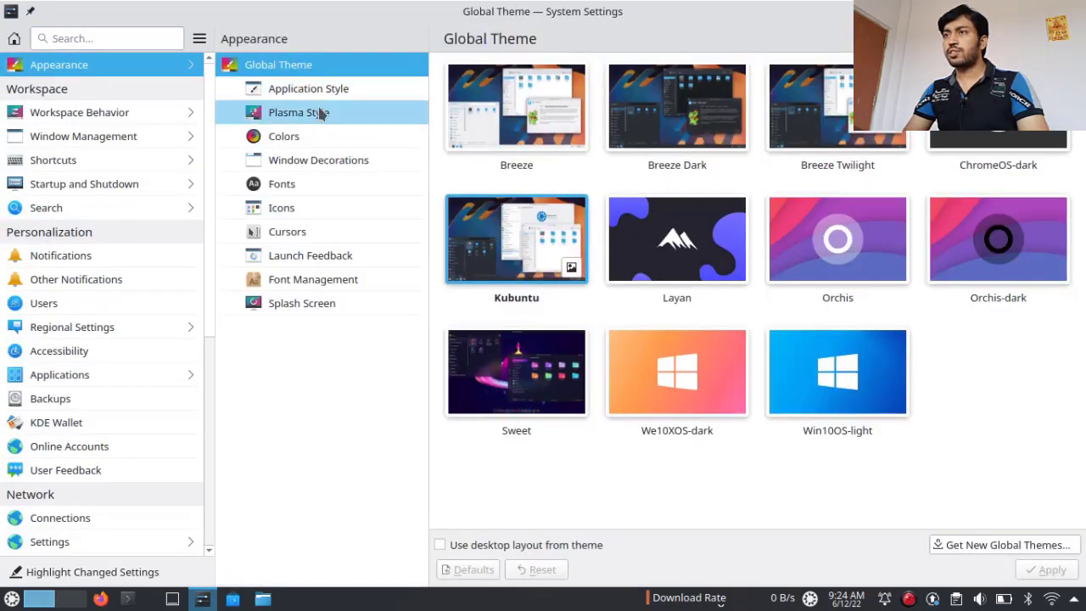
click(315, 111)
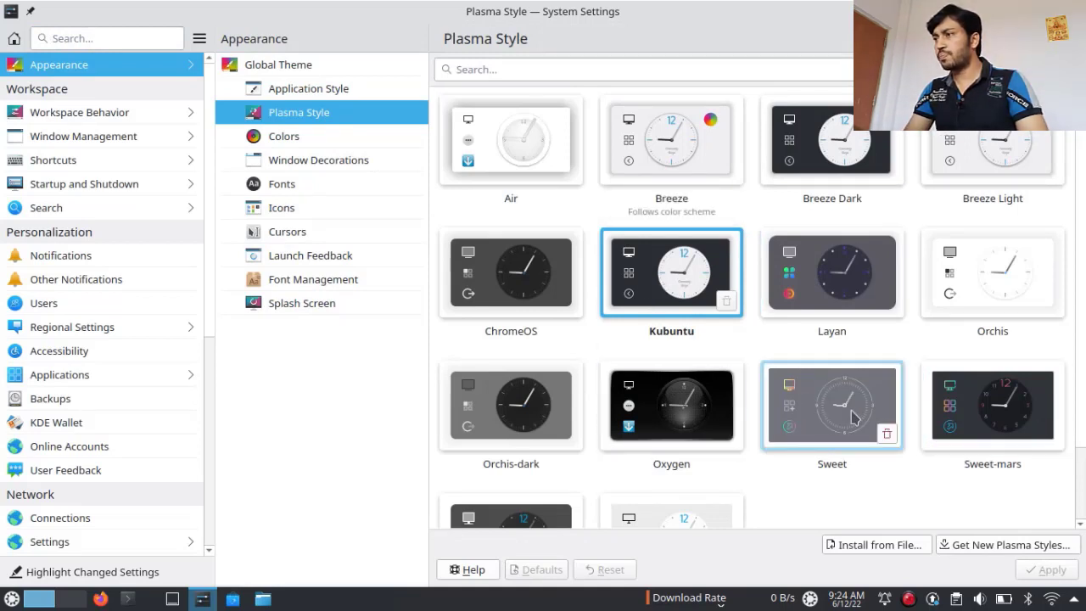
click(828, 287)
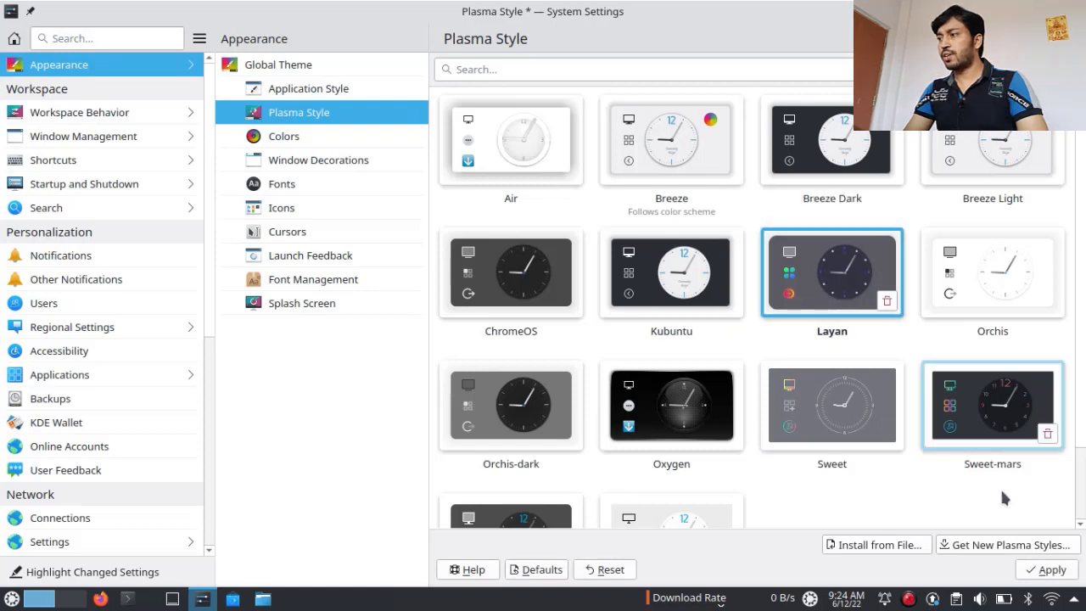
click(1029, 575)
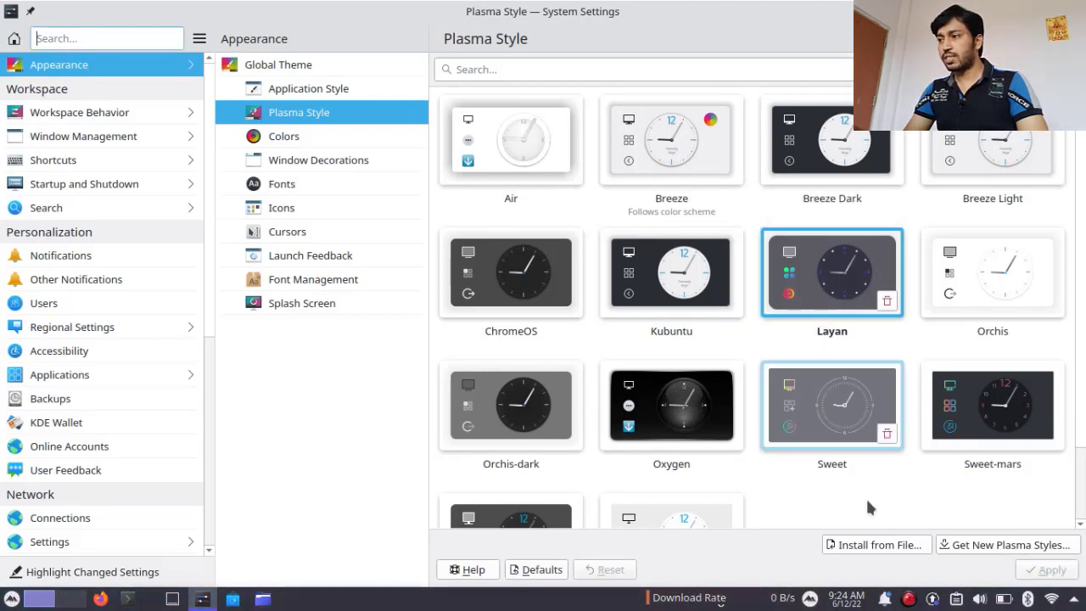
- Check how the application launcher looks with the Layan Plasma style
click(11, 599)
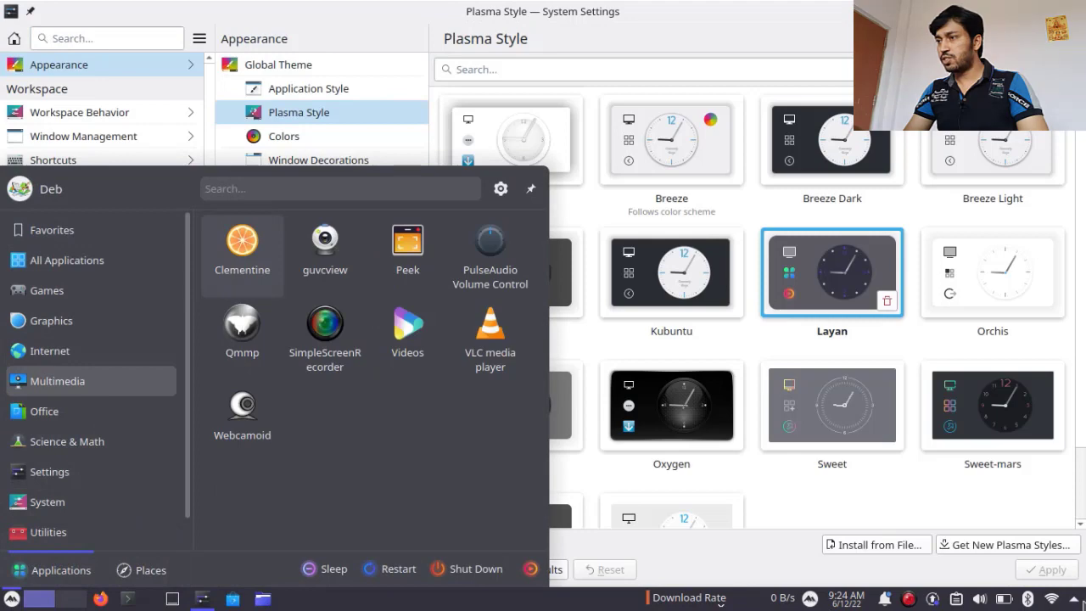
click(727, 26)
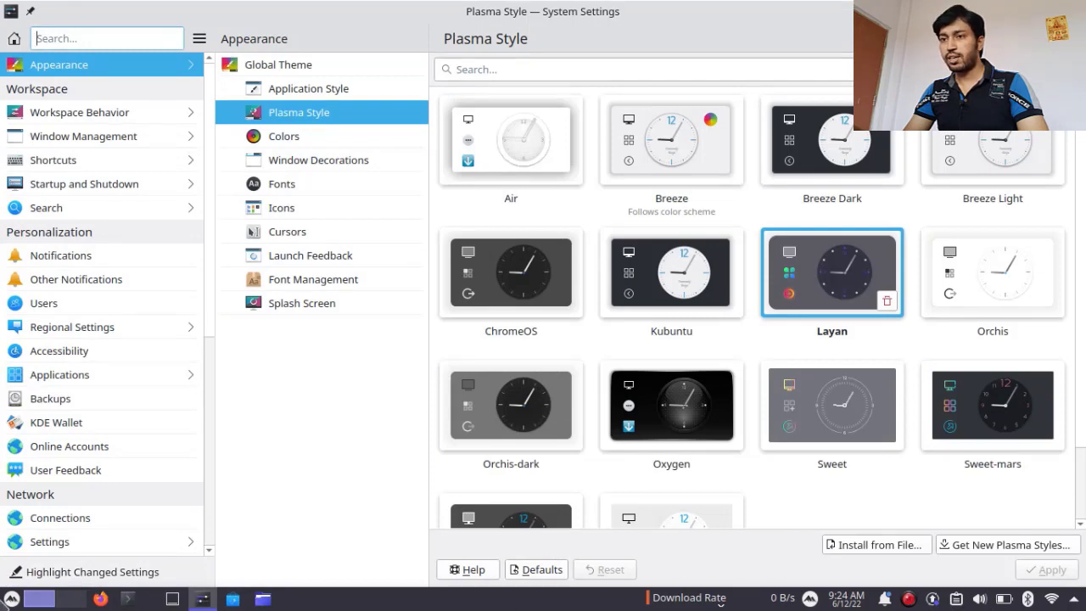
click(12, 599)
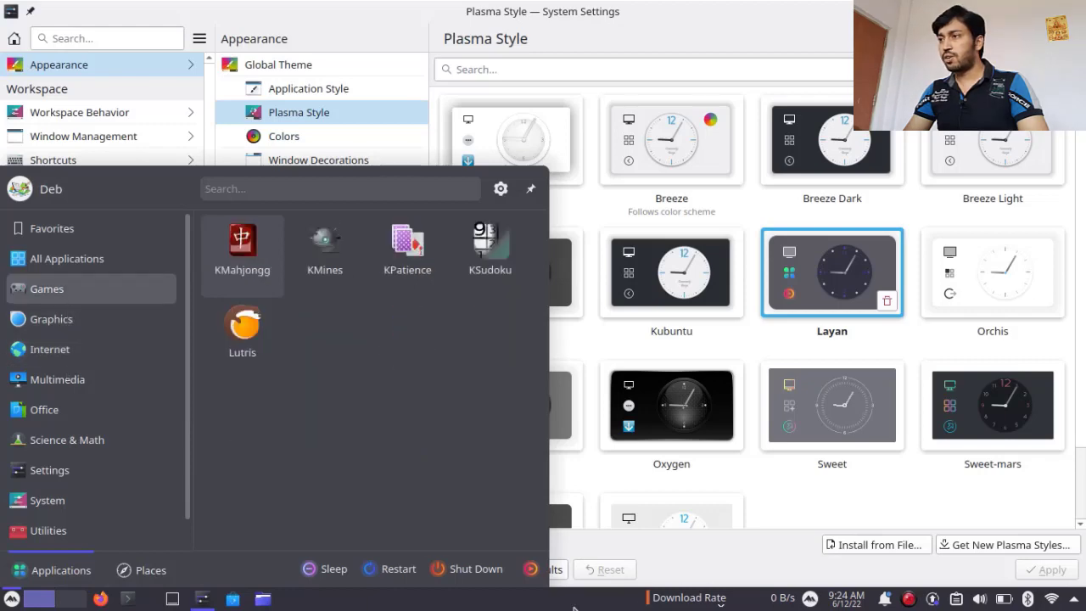
click(765, 204)
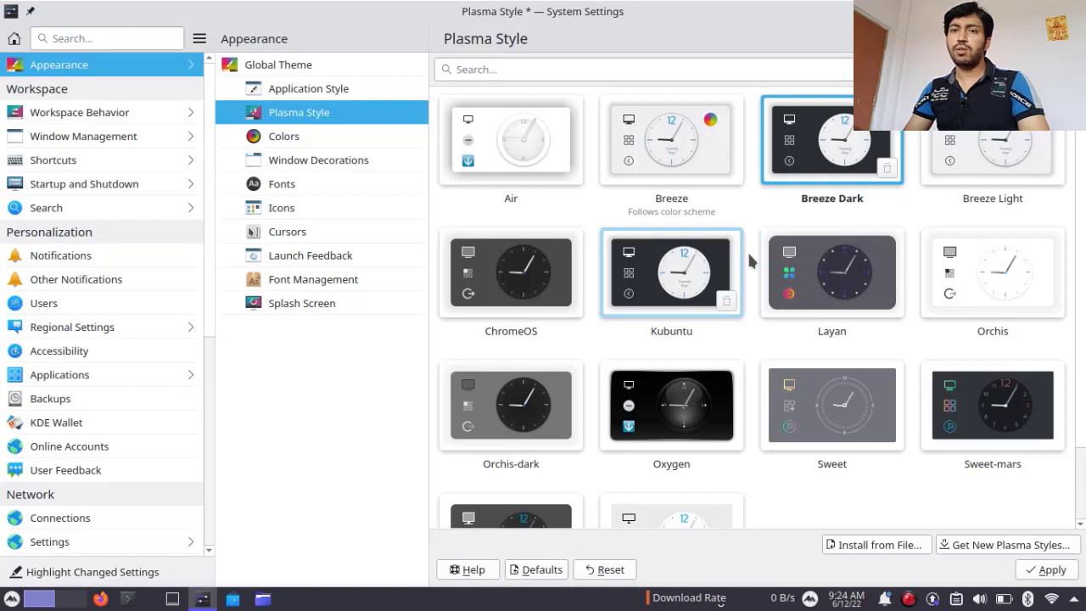
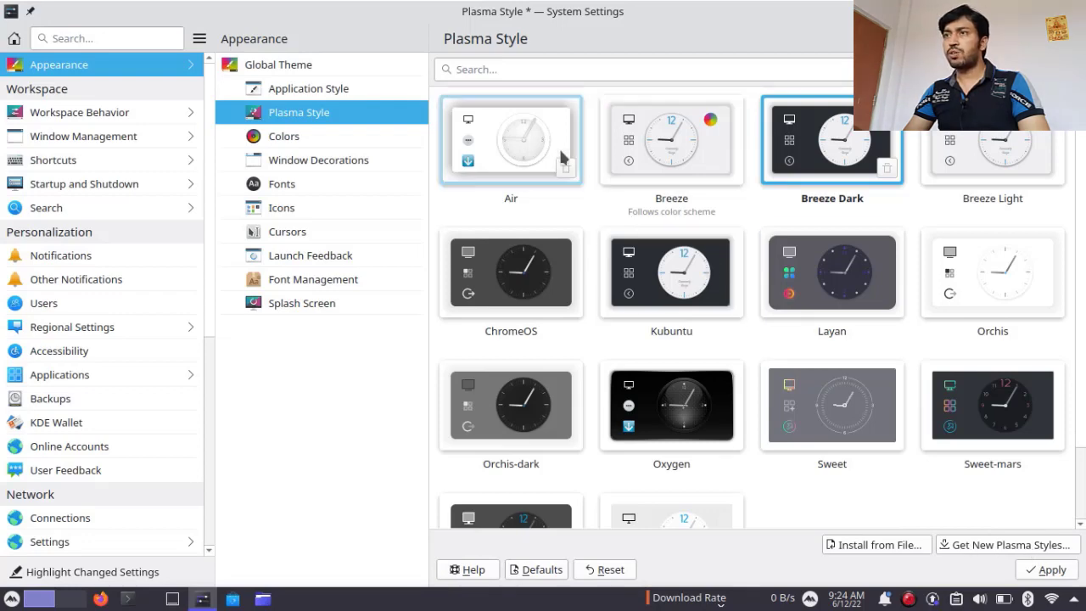
- Switch to the Global Theme settings, discarding the pending Breeze Dark selection, and browse the global themes offered for download
click(381, 59)
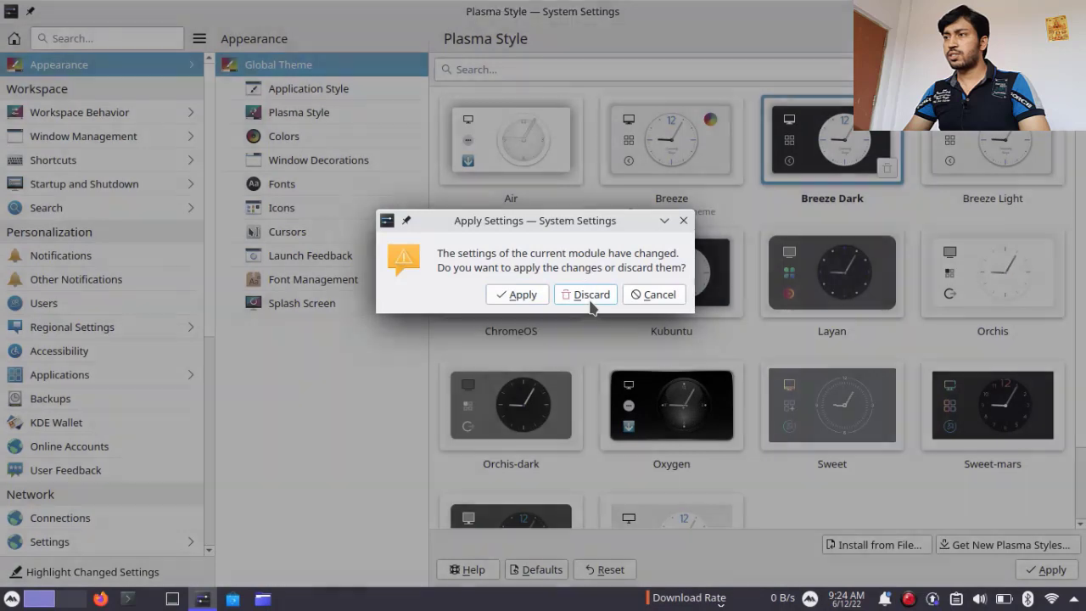
click(590, 296)
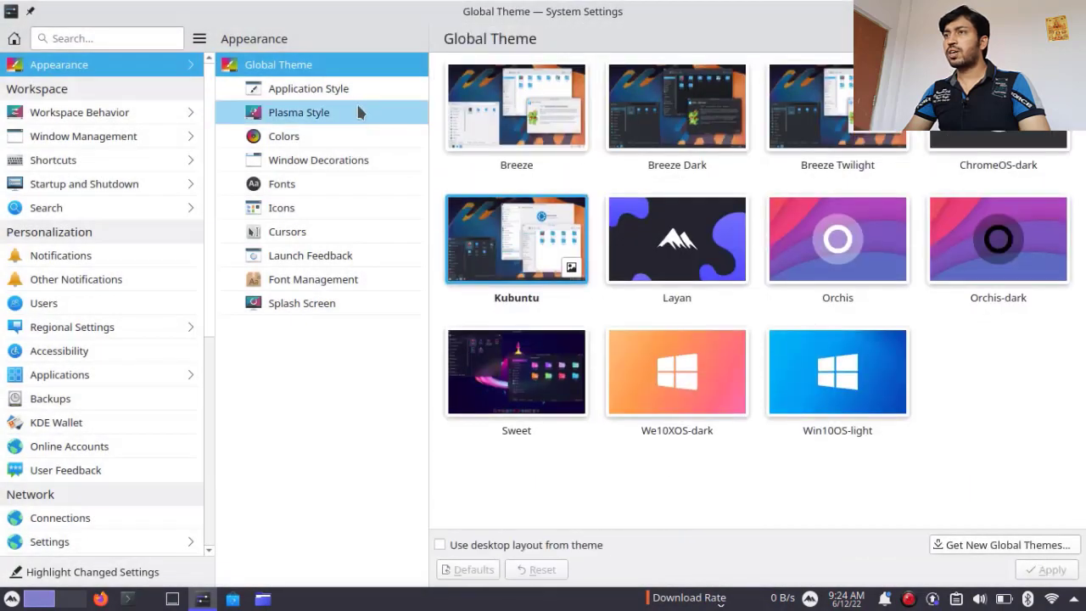
click(975, 547)
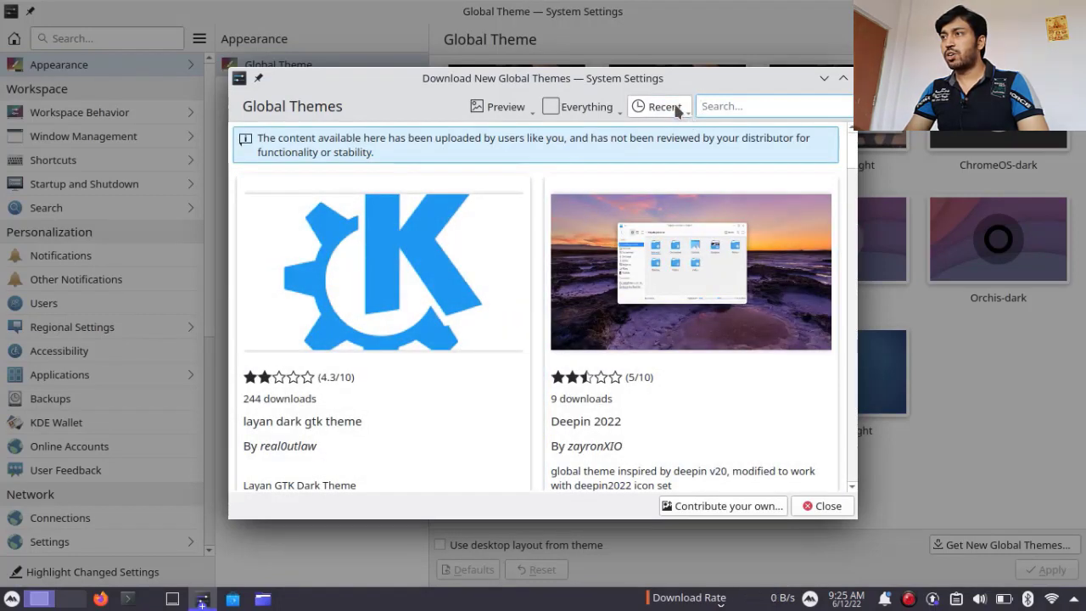
scroll(596, 370, down, 5)
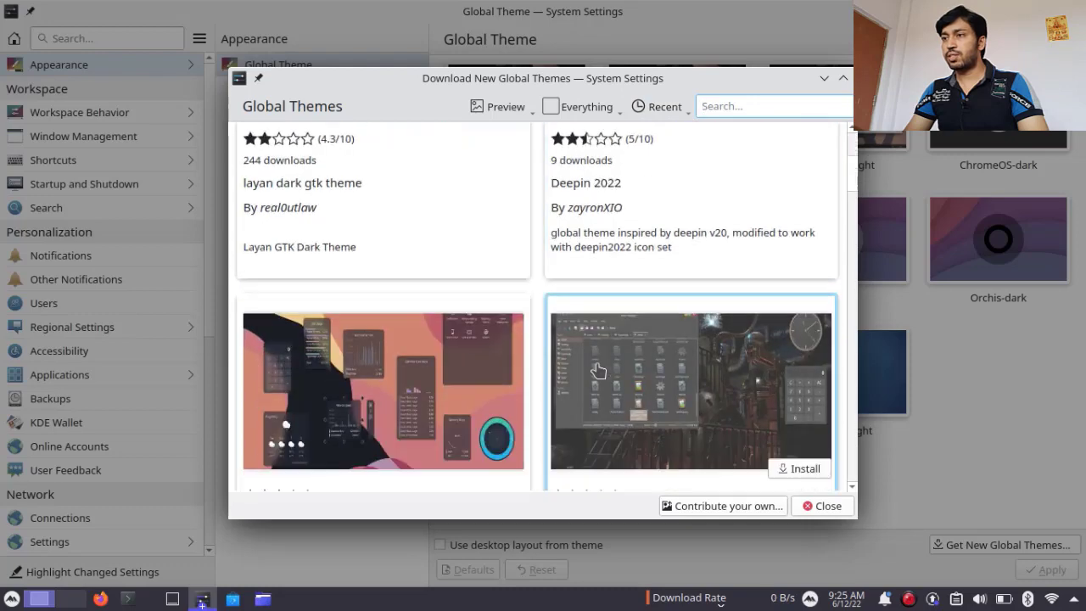
scroll(596, 371, down, 6)
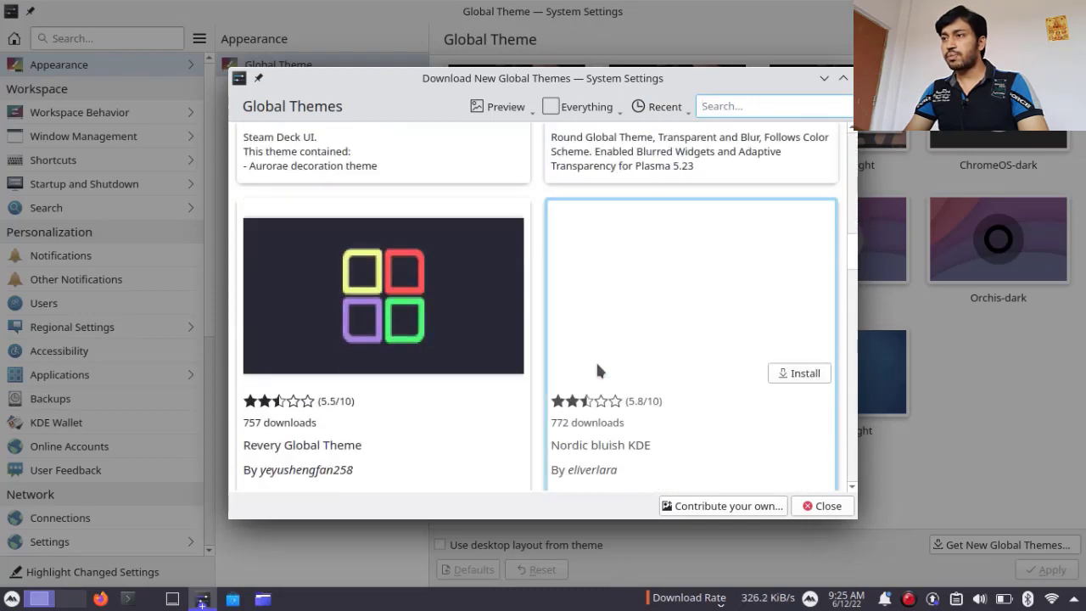
scroll(623, 314, up, 3)
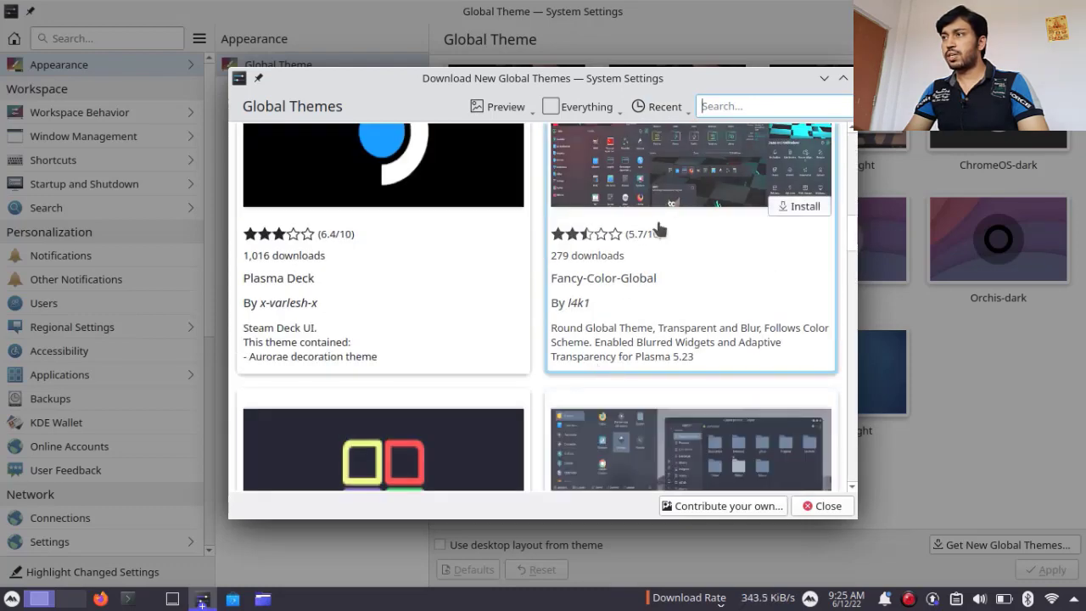
- Sort the downloadable global themes by highest rating and look through the top entries
click(664, 109)
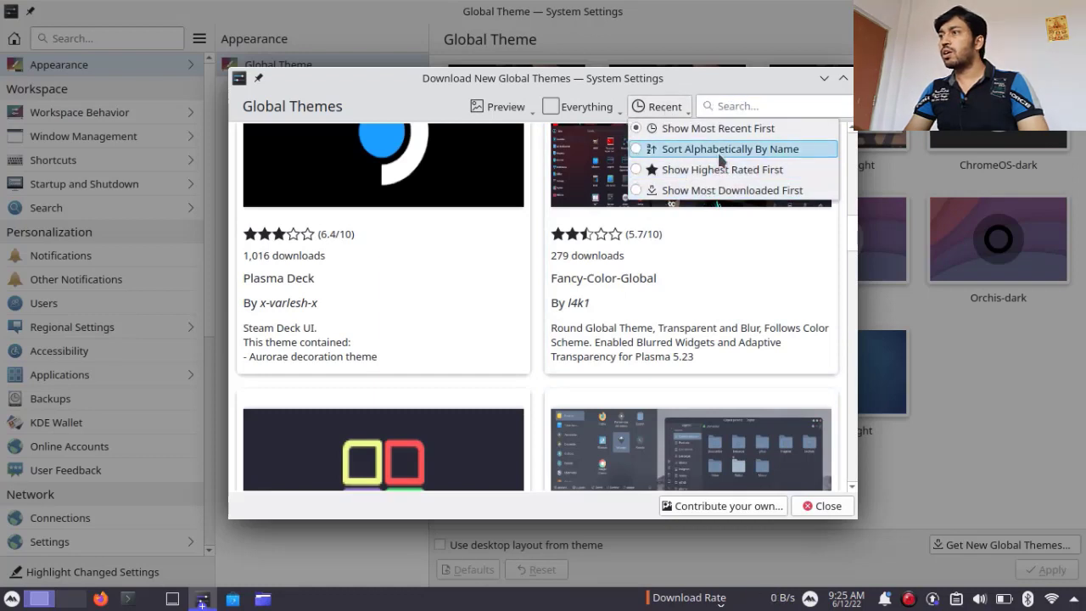
click(679, 173)
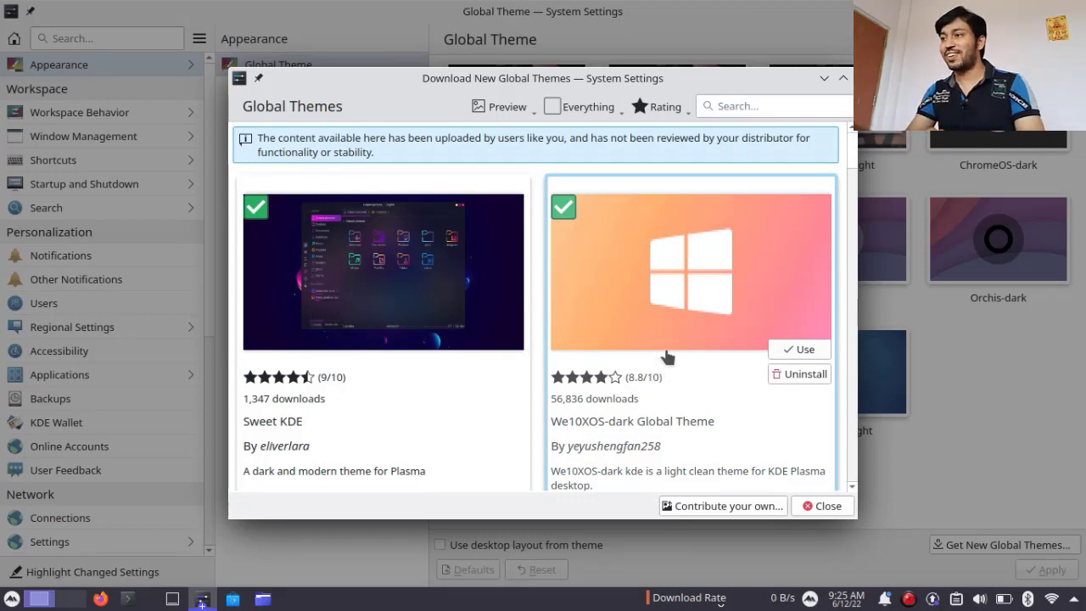
scroll(678, 352, down, 6)
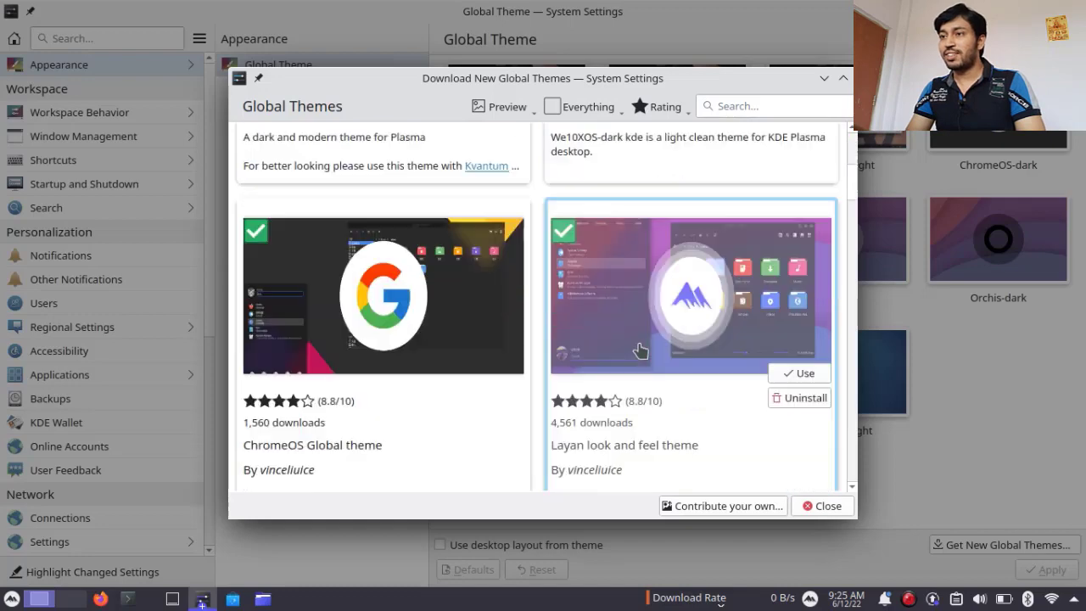
scroll(817, 346, down, 1)
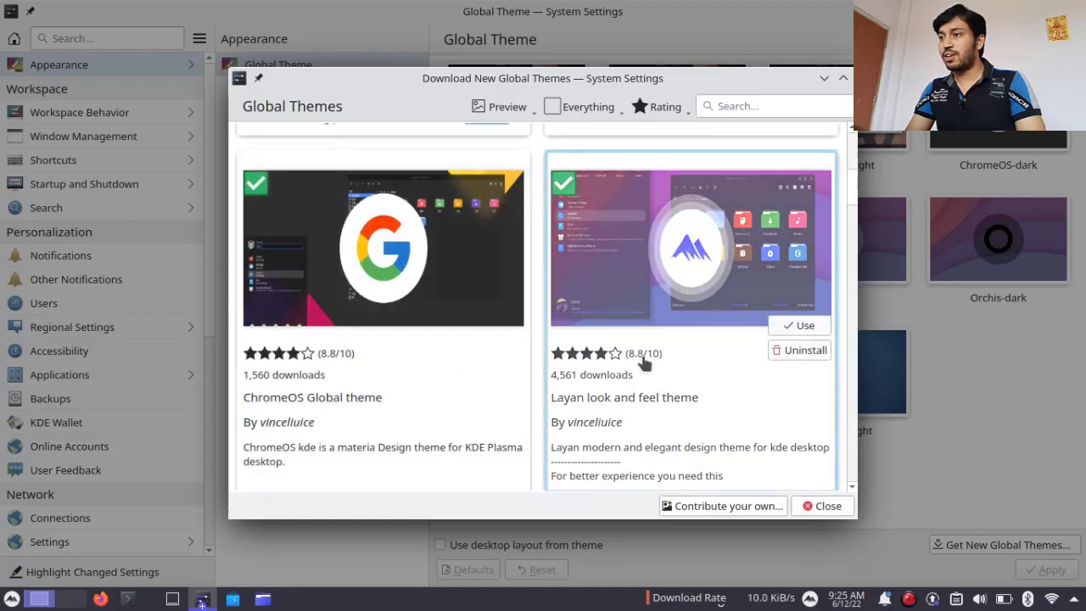
- Look through more of the highest-rated downloadable global themes, closing the list without installing any
scroll(649, 347, down, 4)
scroll(644, 347, down, 2)
scroll(752, 347, down, 5)
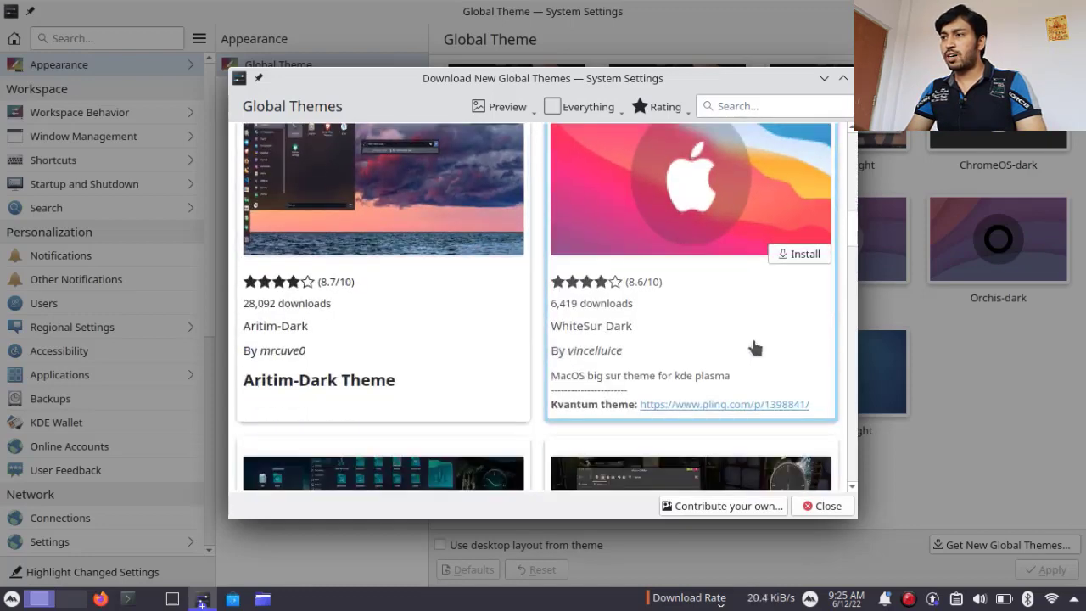
scroll(691, 332, down, 10)
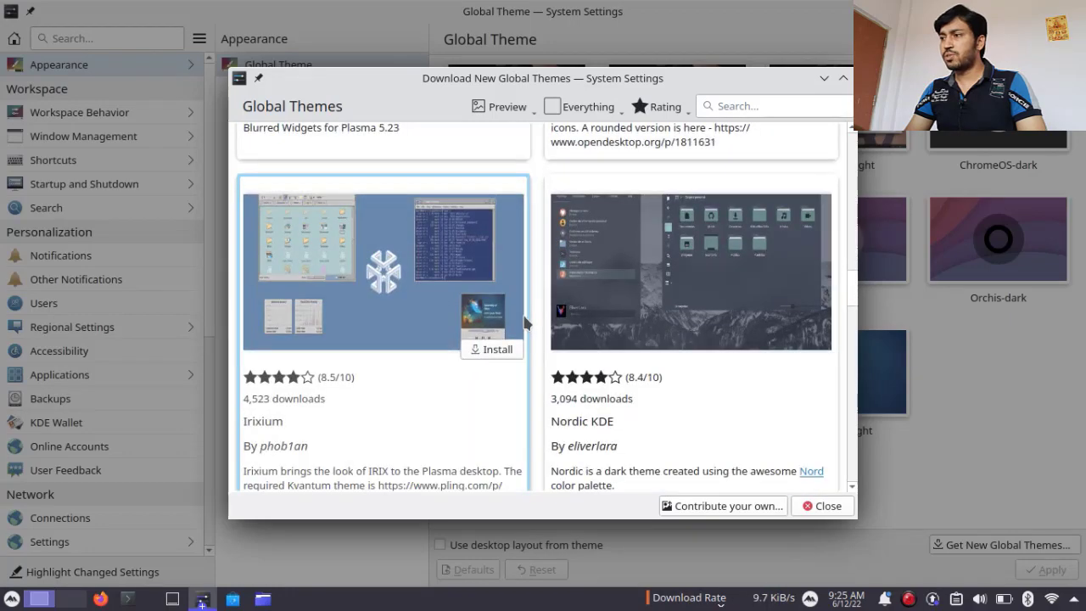
click(823, 506)
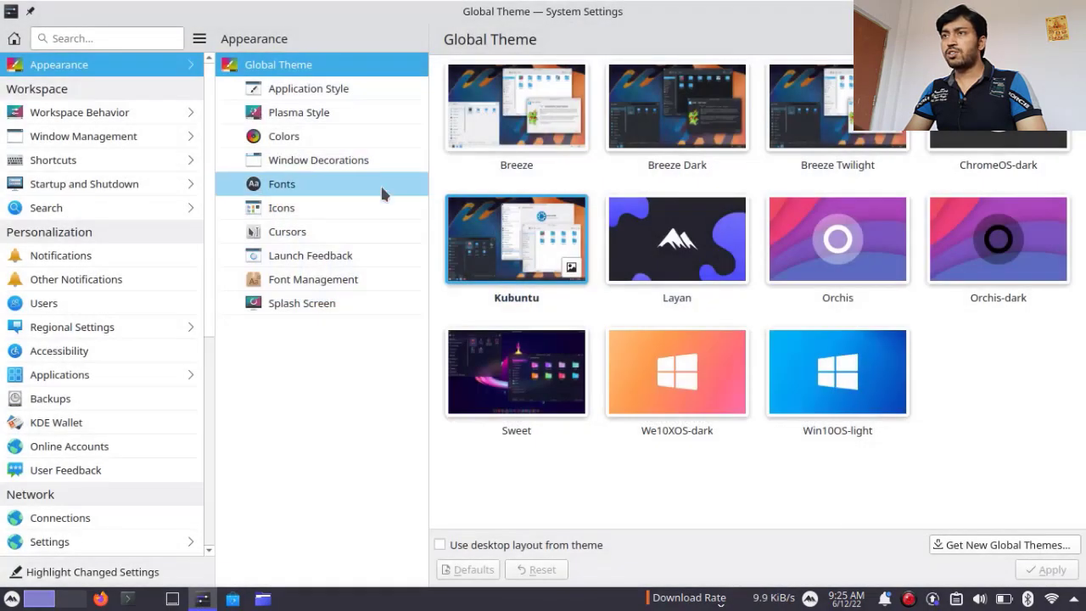
- Go to the Plasma Style settings and show the Plasma styles offered for download with the highest rated first
click(315, 117)
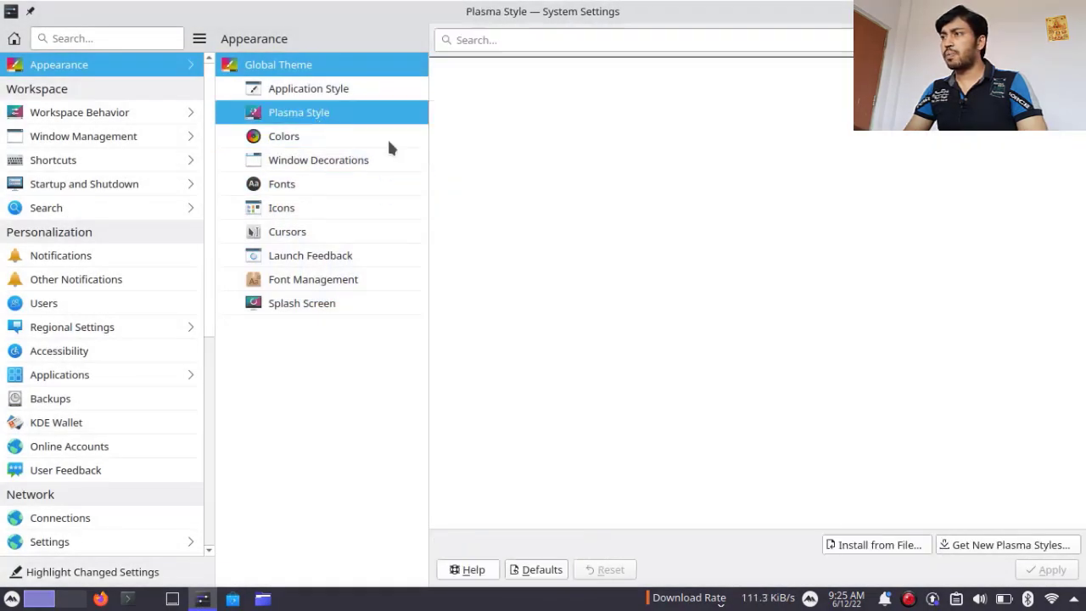
click(998, 543)
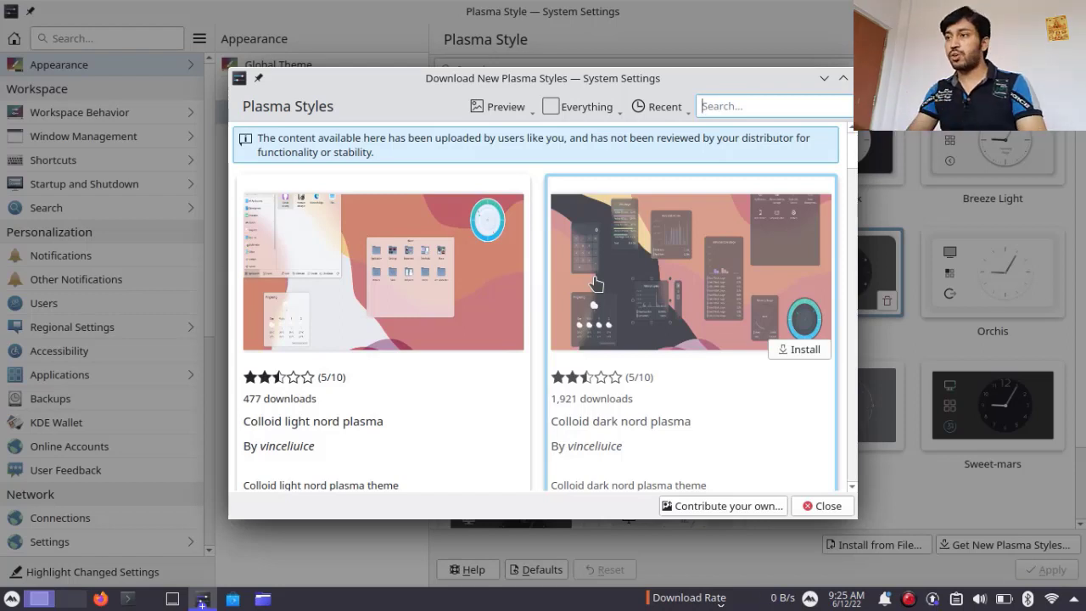
scroll(622, 278, down, 2)
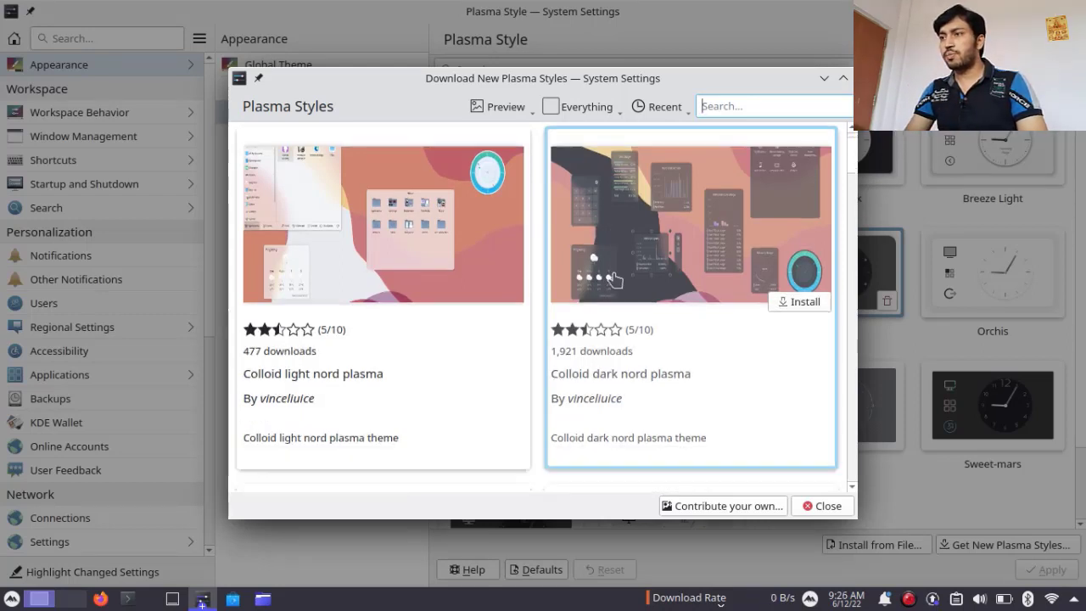
click(663, 108)
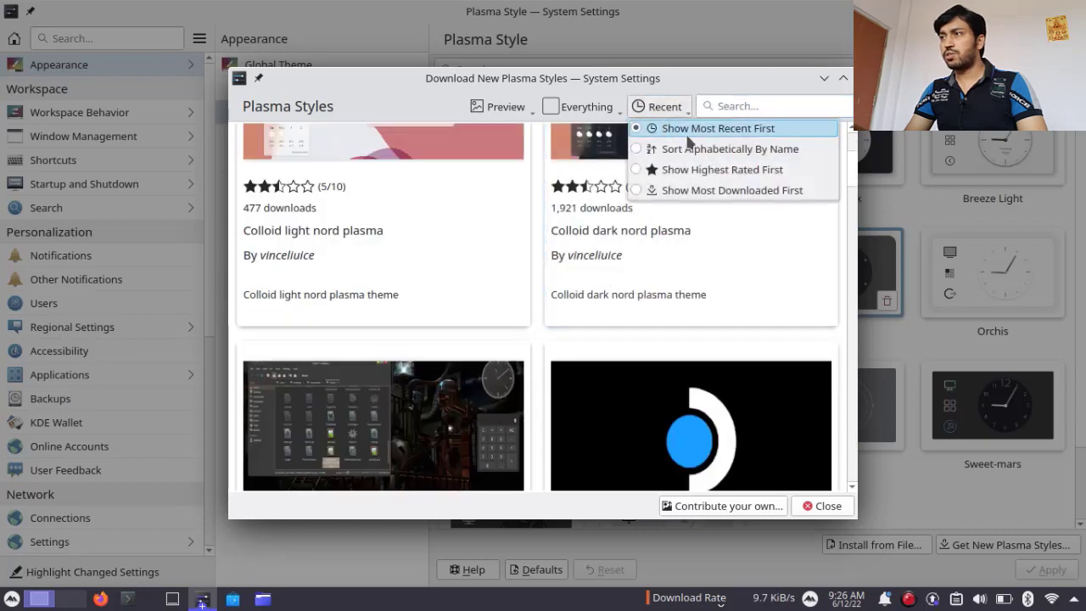
click(689, 169)
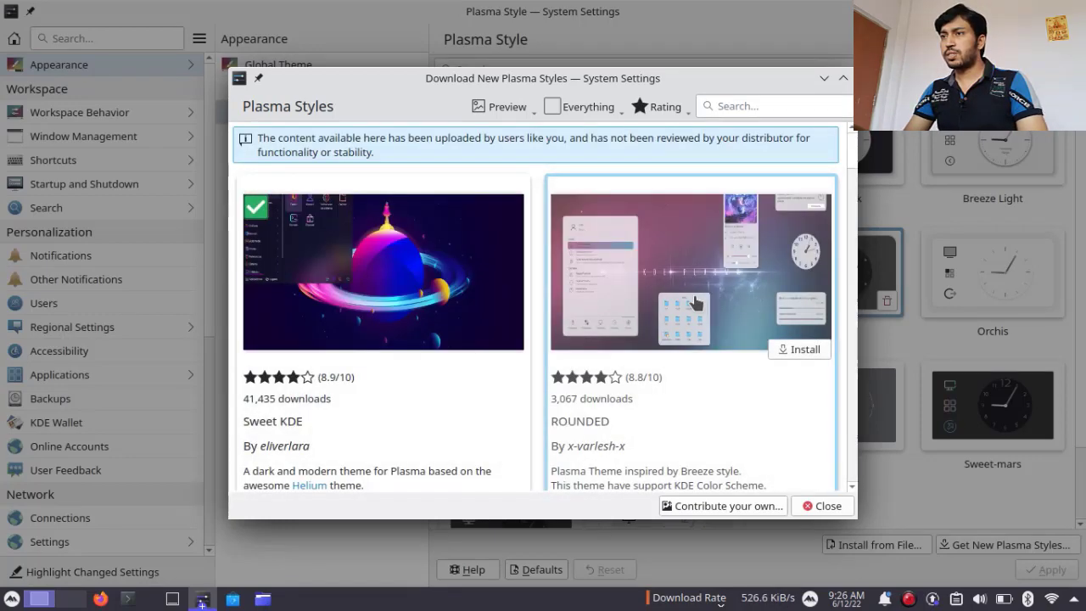
- Look through the top-rated downloadable Plasma styles, briefly enlarging the list to full size, and close it without installing any
scroll(691, 302, down, 5)
scroll(686, 302, down, 1)
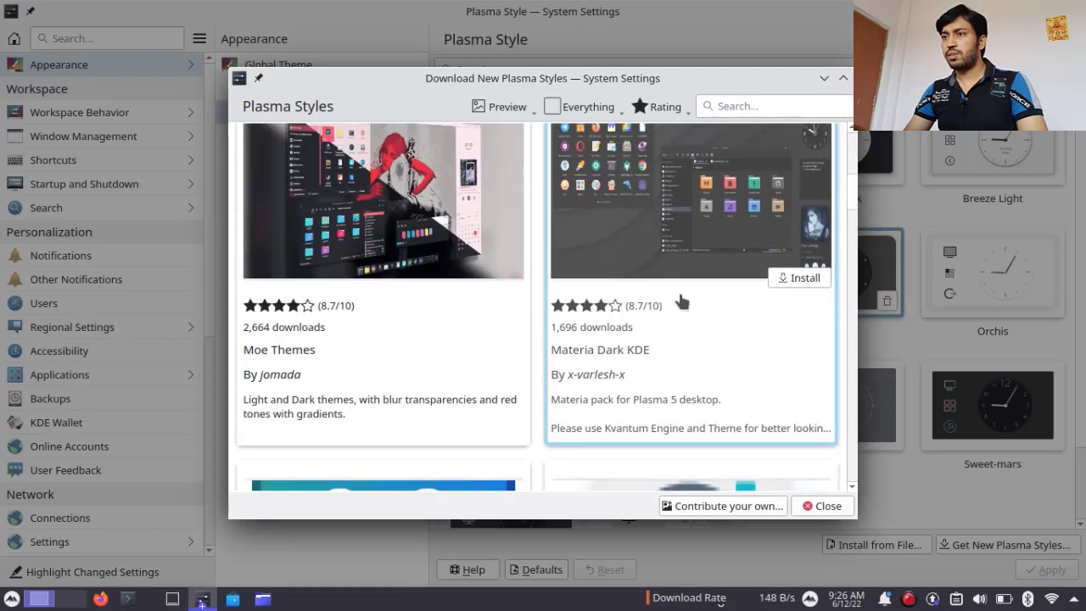
scroll(669, 352, down, 3)
scroll(669, 351, down, 5)
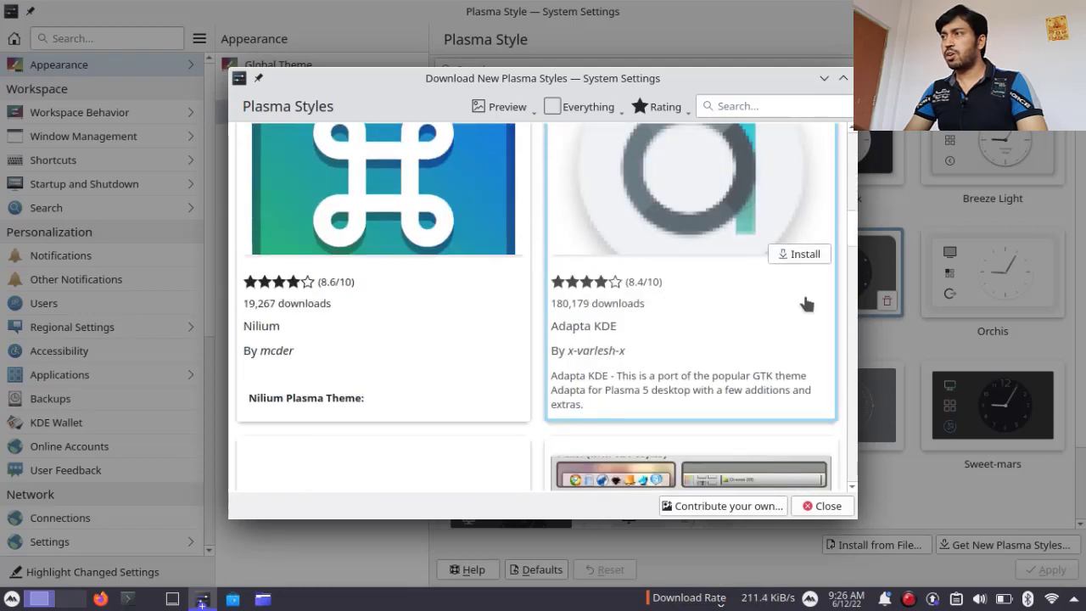
click(842, 78)
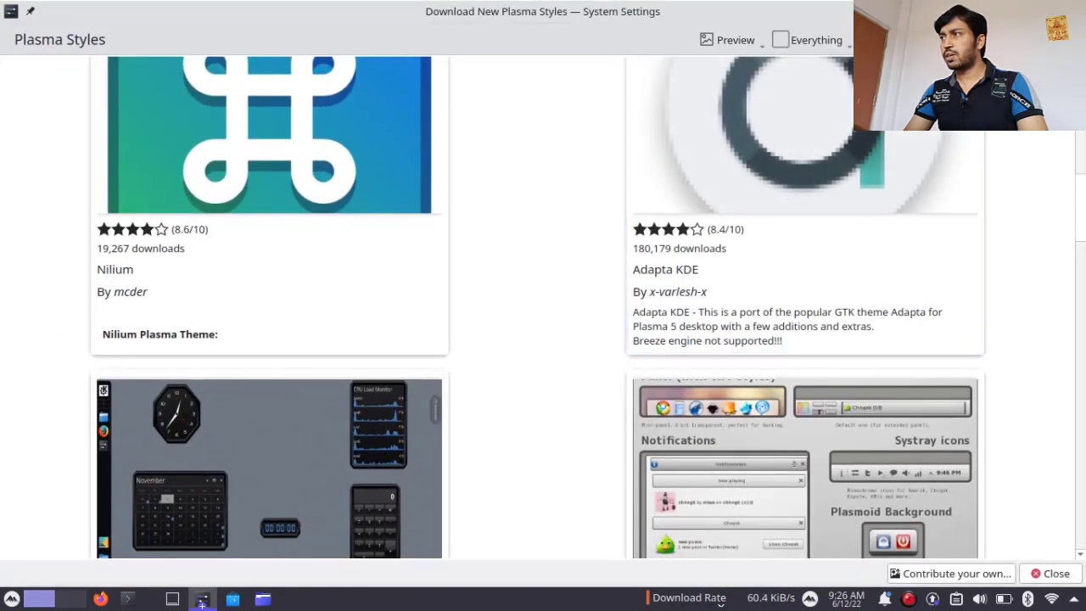
click(1075, 11)
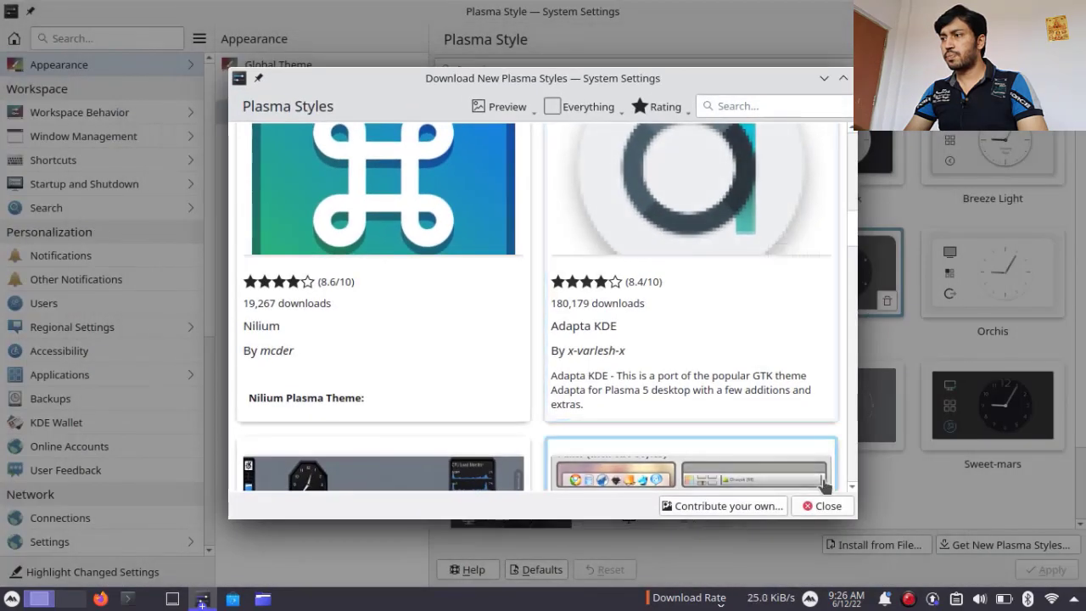
click(833, 507)
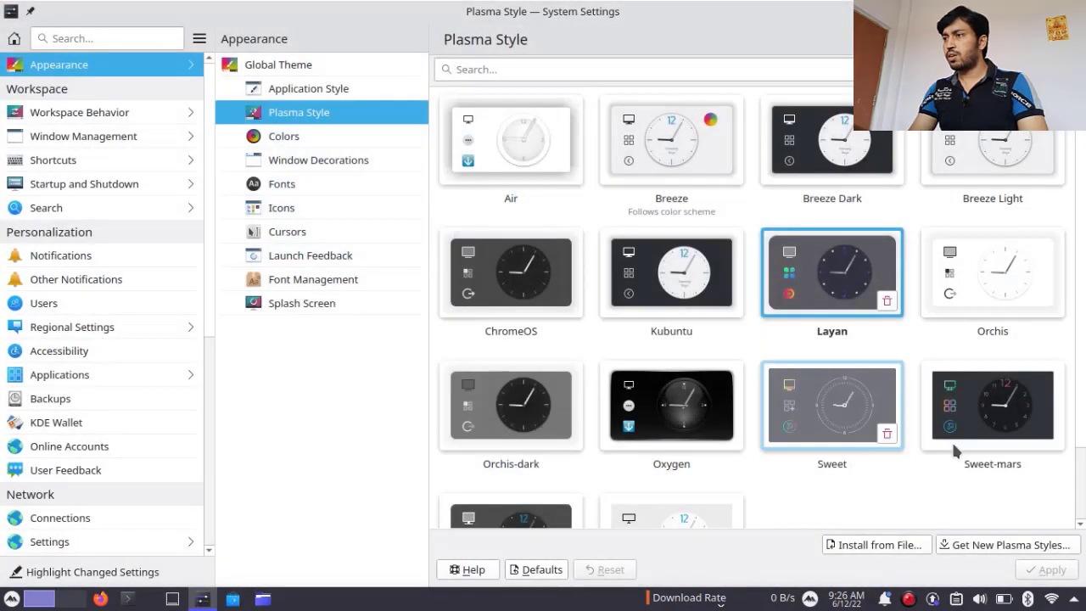
- In the Colors settings, choose a custom green accent color with the Breeze Light scheme and apply it
click(325, 141)
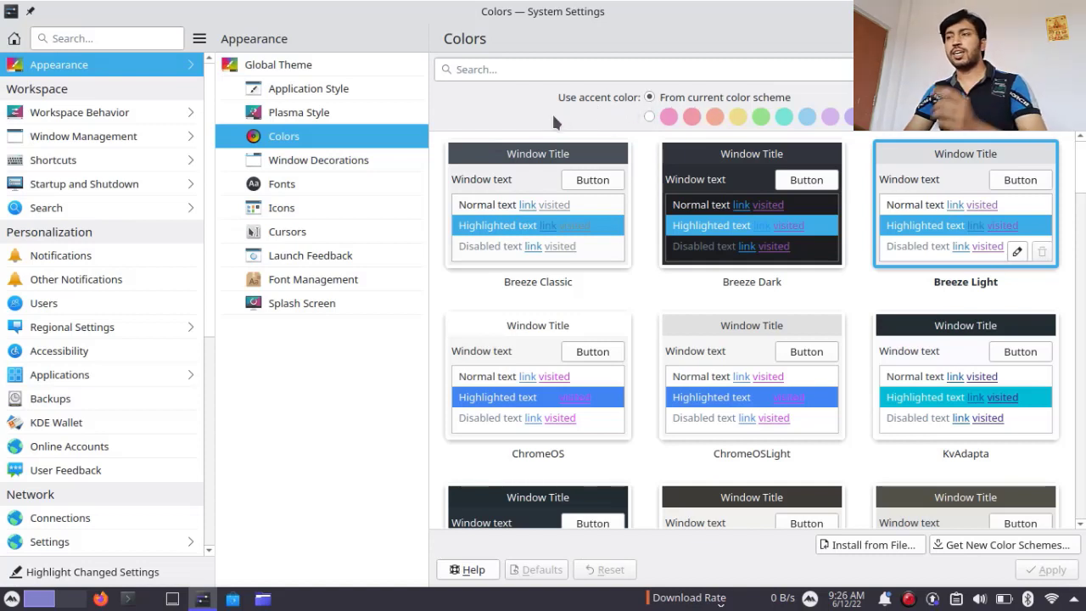
click(647, 114)
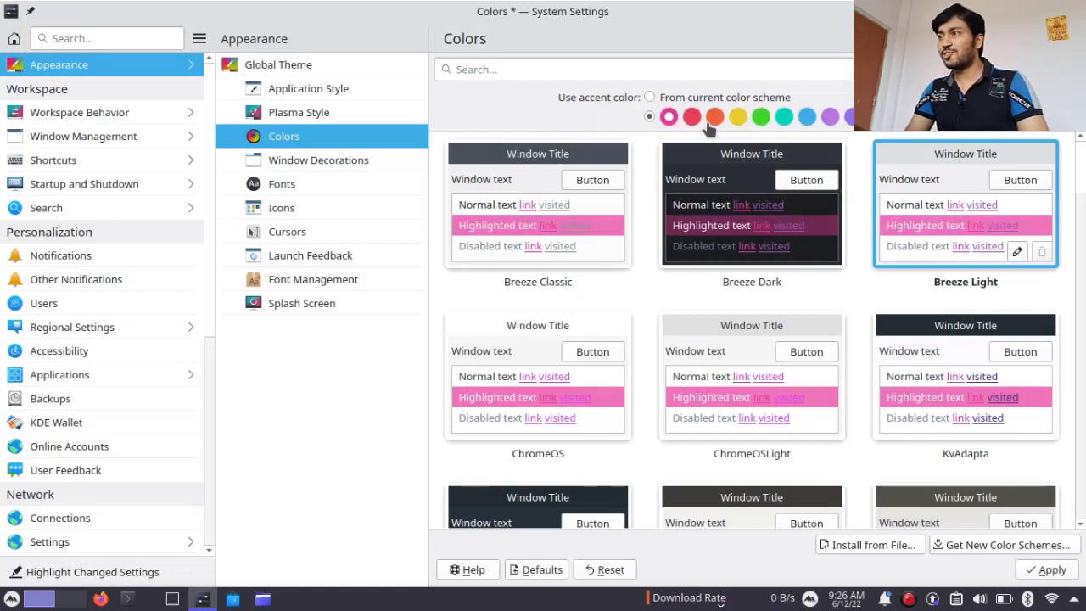
click(760, 118)
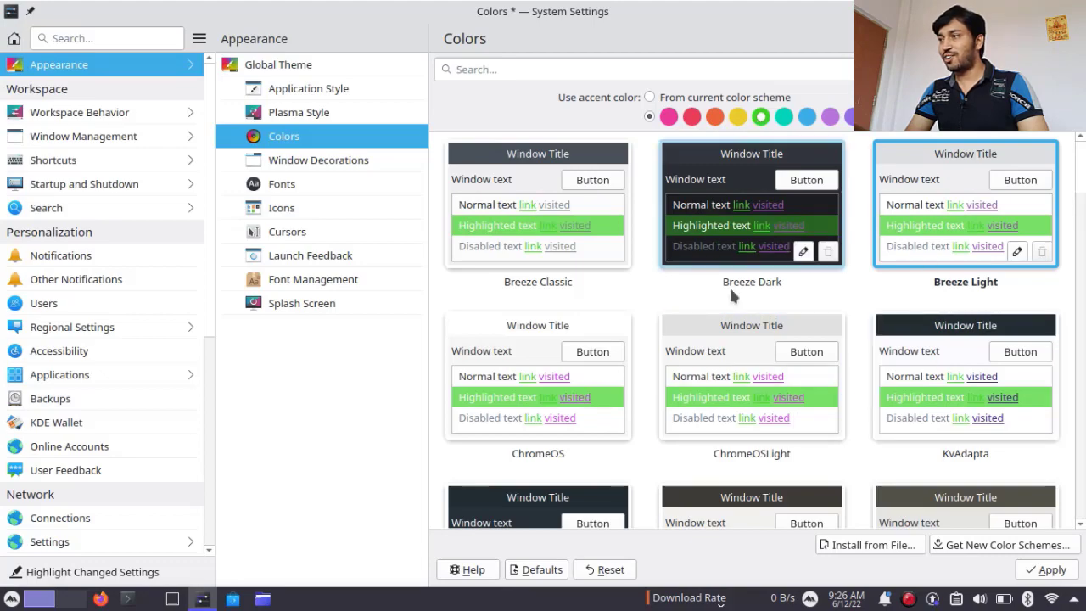
scroll(788, 347, down, 5)
scroll(835, 351, down, 15)
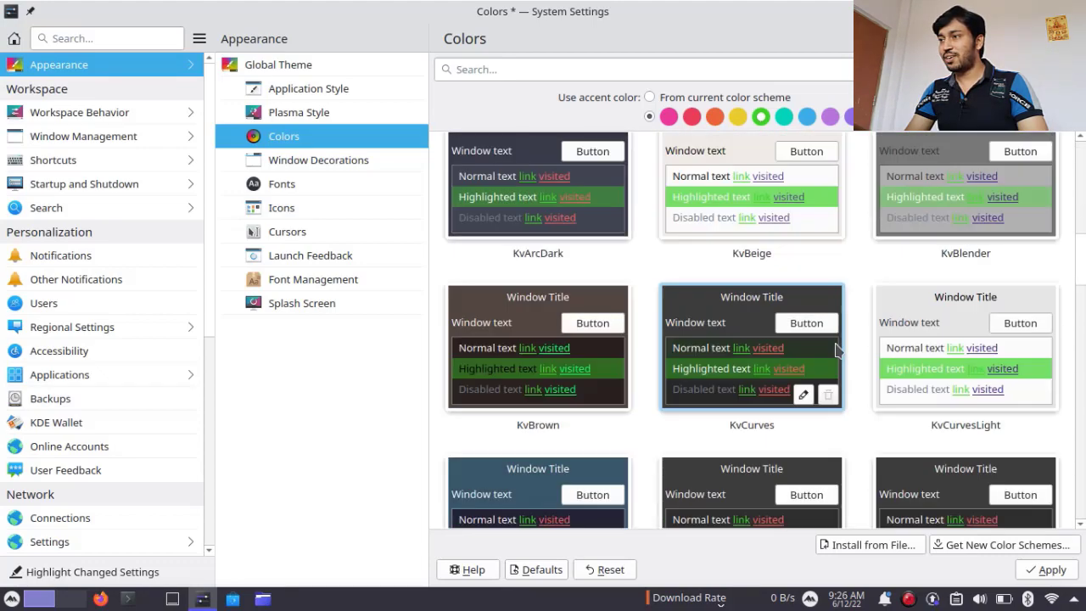
scroll(836, 348, up, 15)
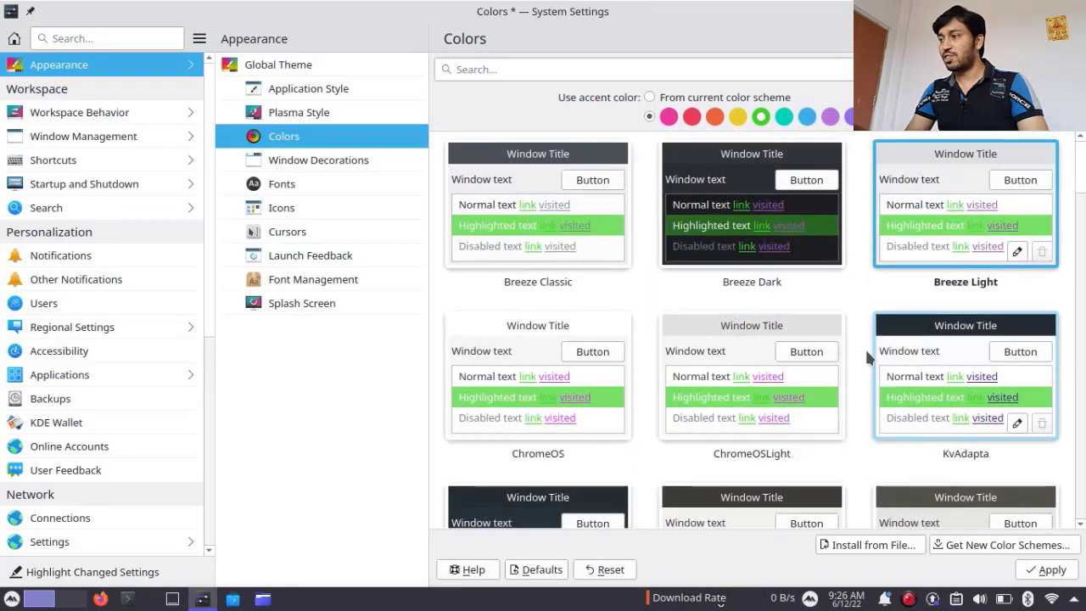
click(1042, 570)
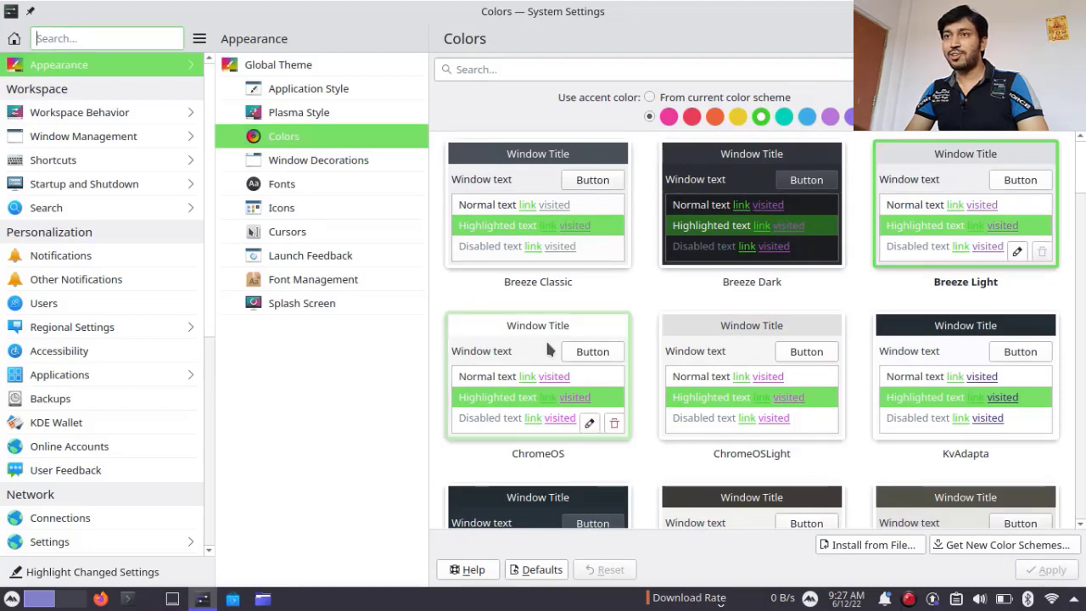
- Check how the green accent color looks on the Applications settings page and in the Dolphin file manager's folders
click(62, 377)
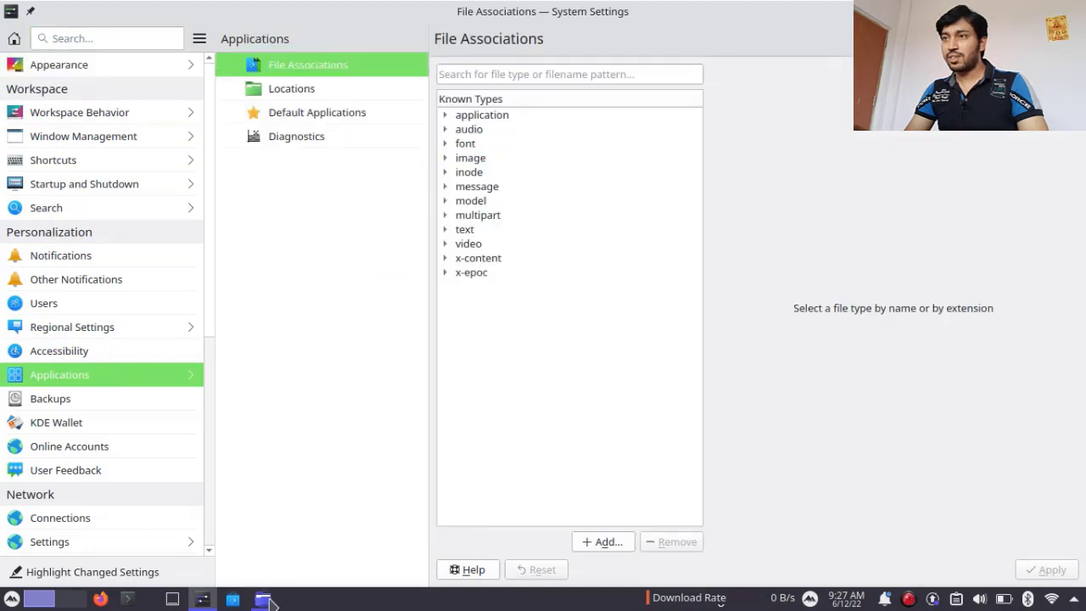
click(263, 599)
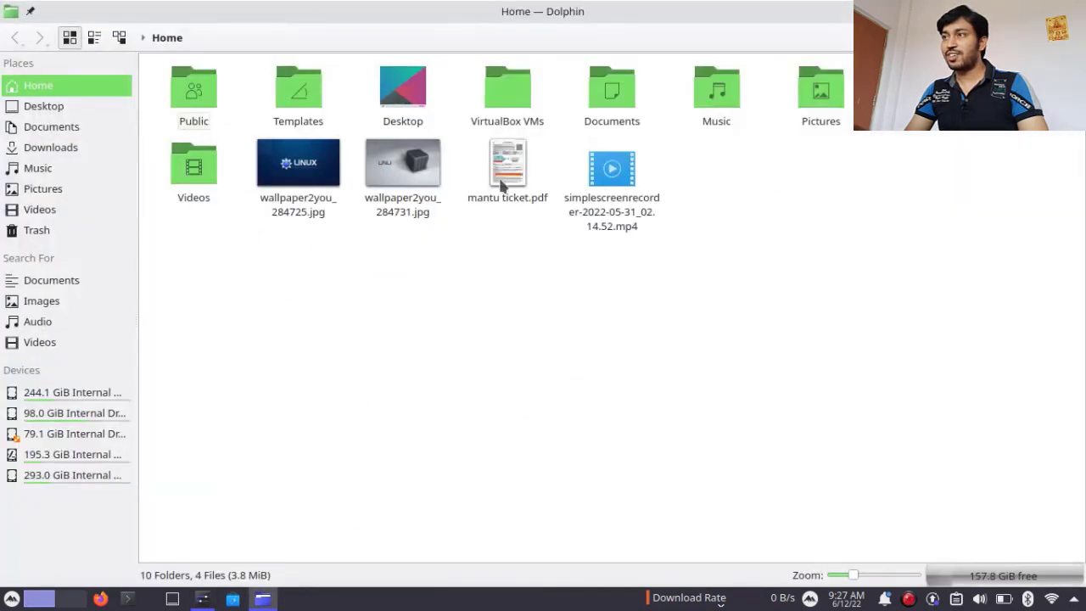
click(44, 149)
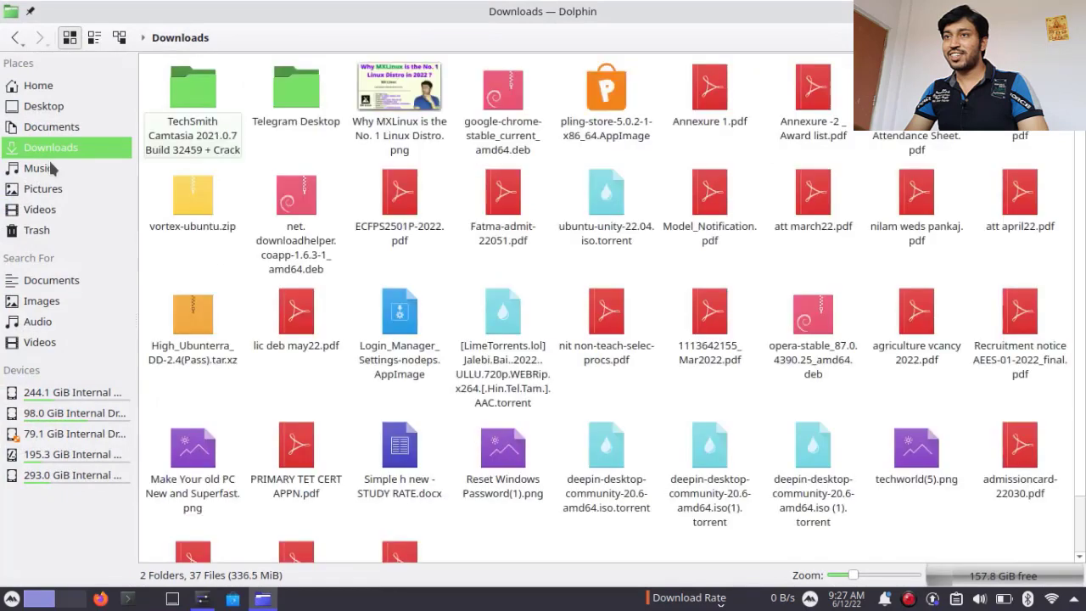
click(51, 190)
click(60, 148)
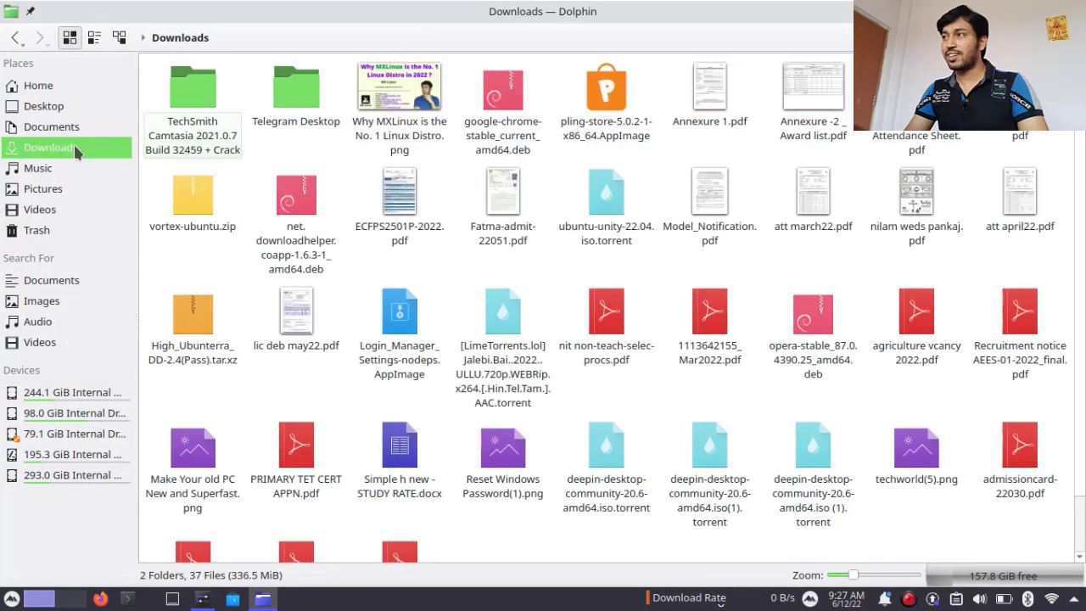
key(alt+Tab)
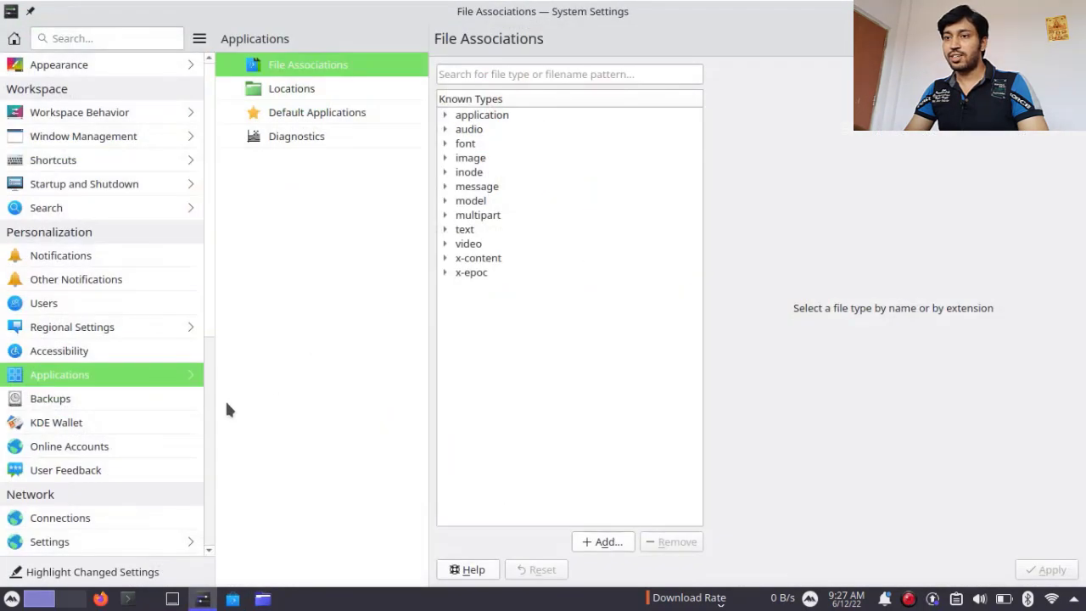
- Check how the application launcher looks with the green accent color
click(12, 599)
mouse_move(155, 328)
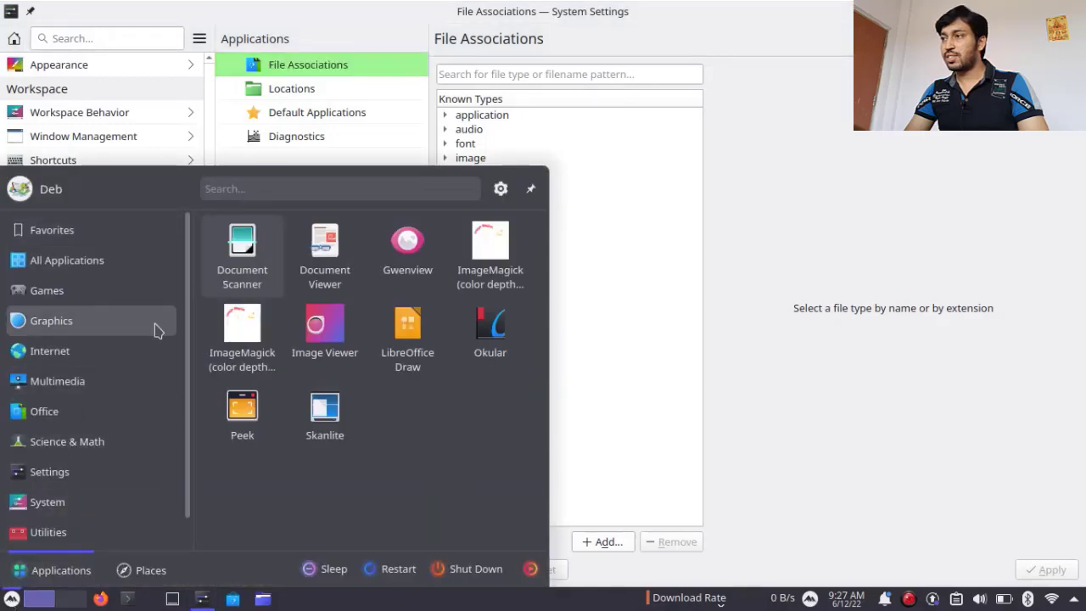
click(899, 204)
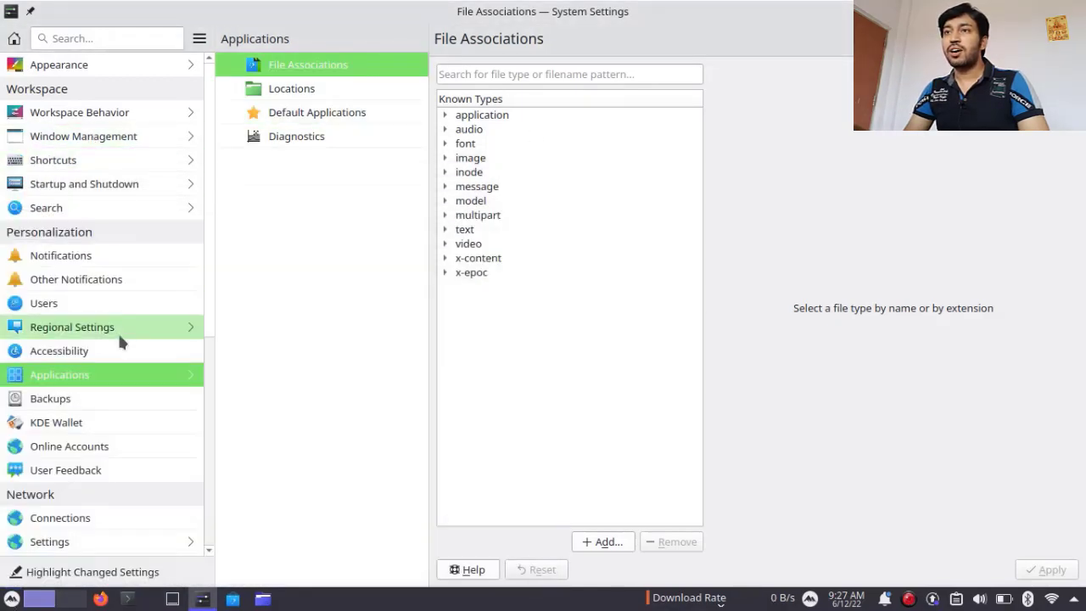
- Return to the Colors settings and apply the red accent color
click(82, 65)
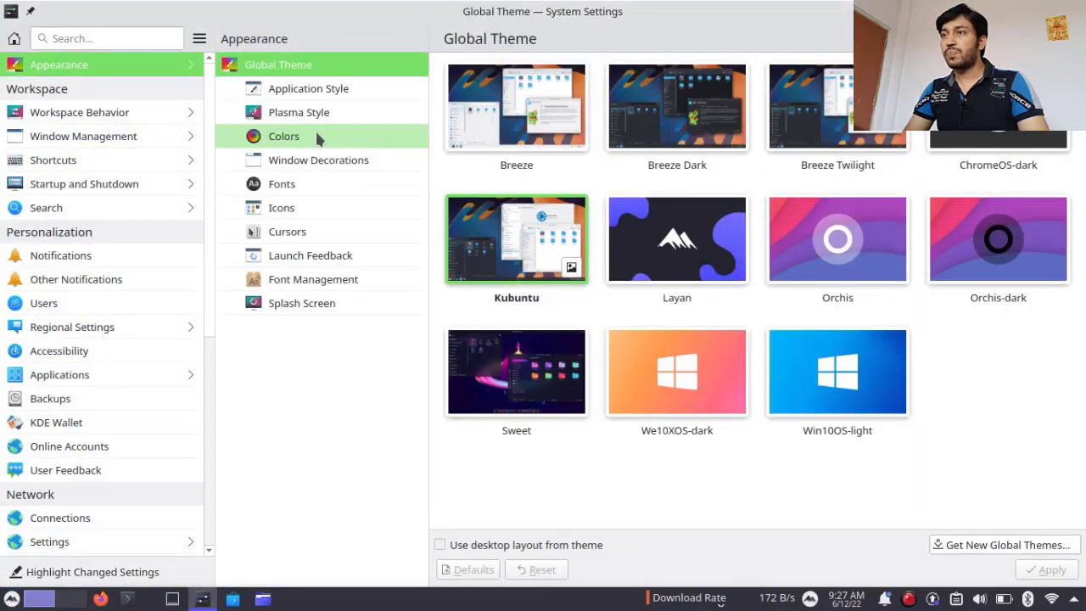
click(310, 136)
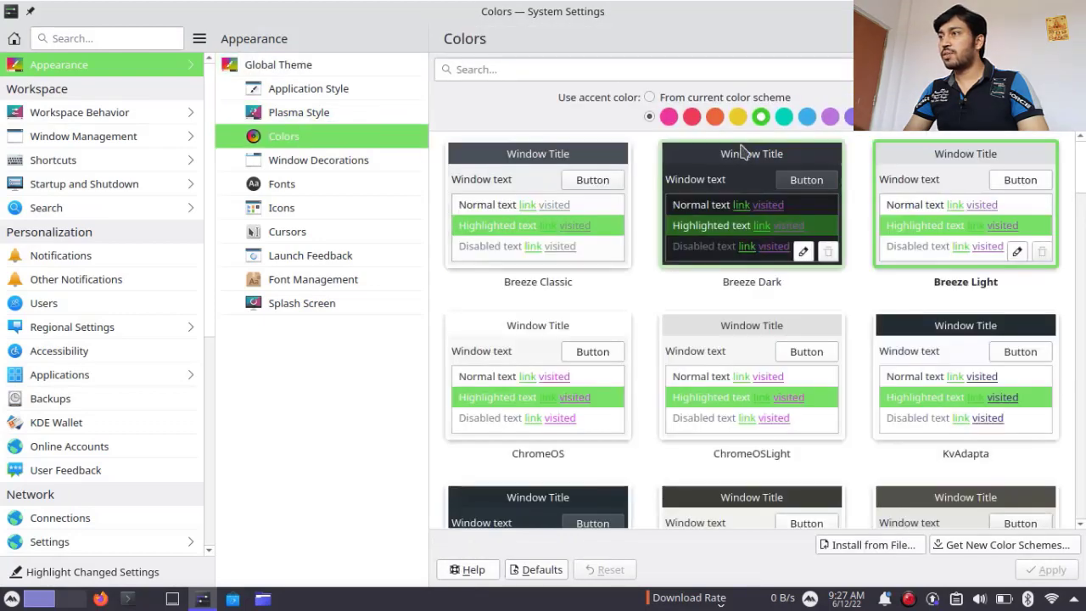
click(692, 118)
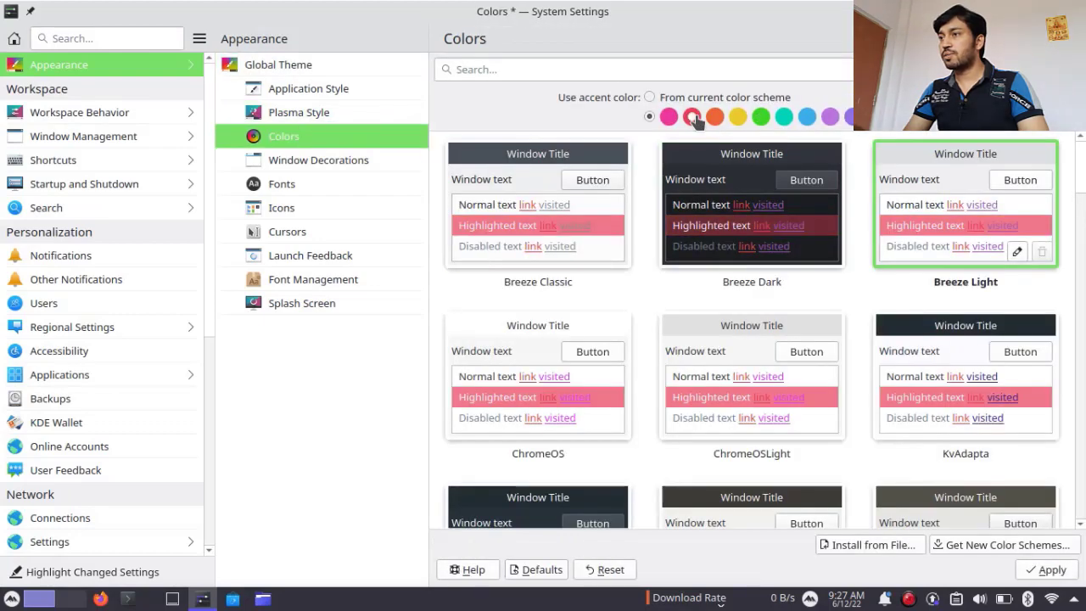
click(1050, 572)
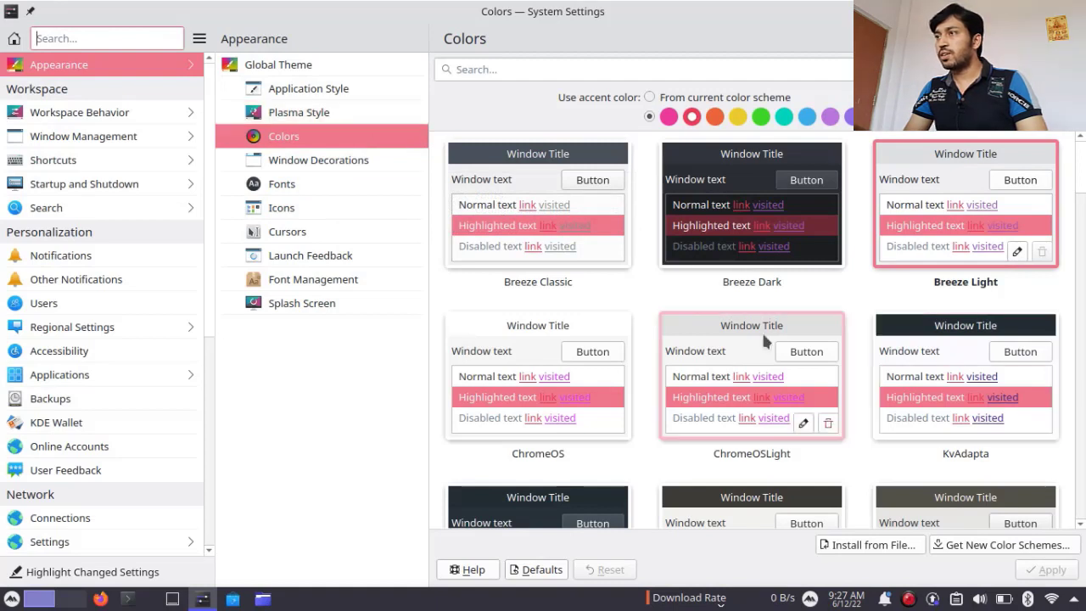
- Apply the teal accent color, and restore the accent color from the current color scheme
click(783, 117)
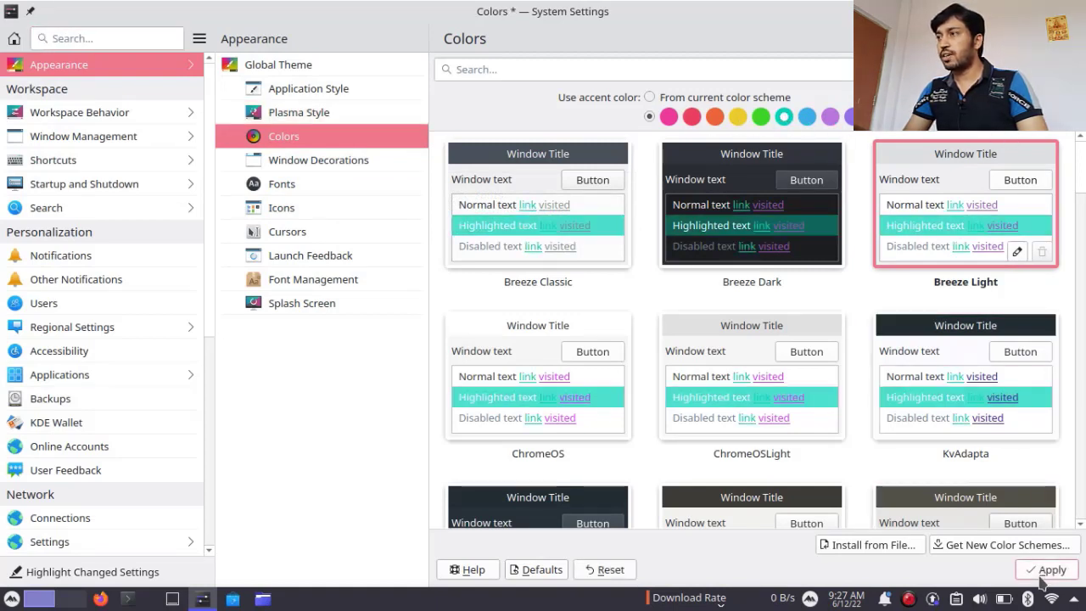
key(alt+a)
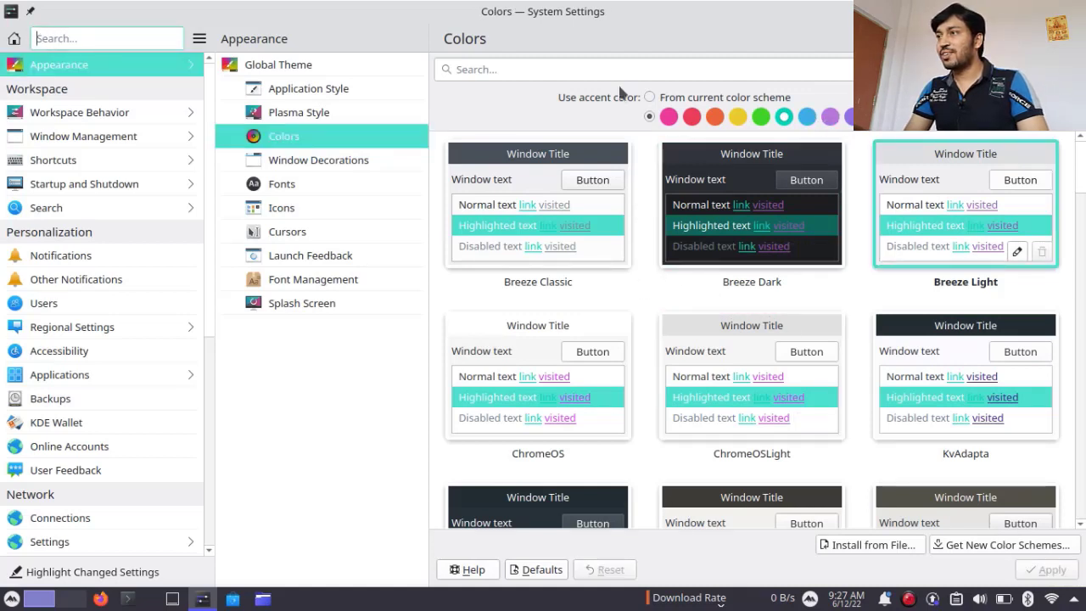
click(649, 96)
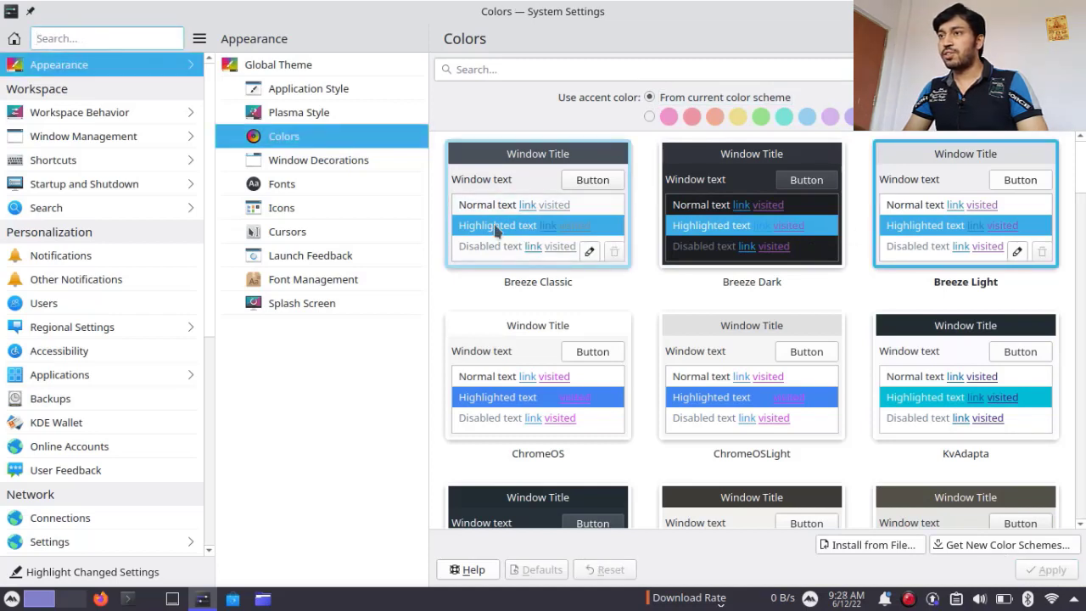
- Open the Window Decorations settings and apply the ChromeOS decoration theme
click(331, 162)
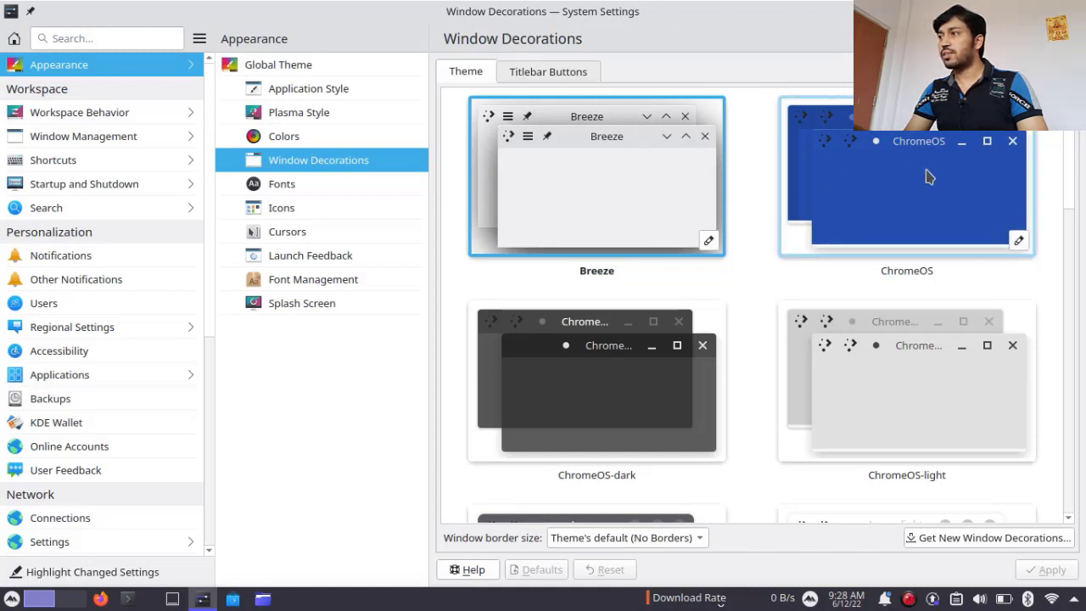
click(923, 195)
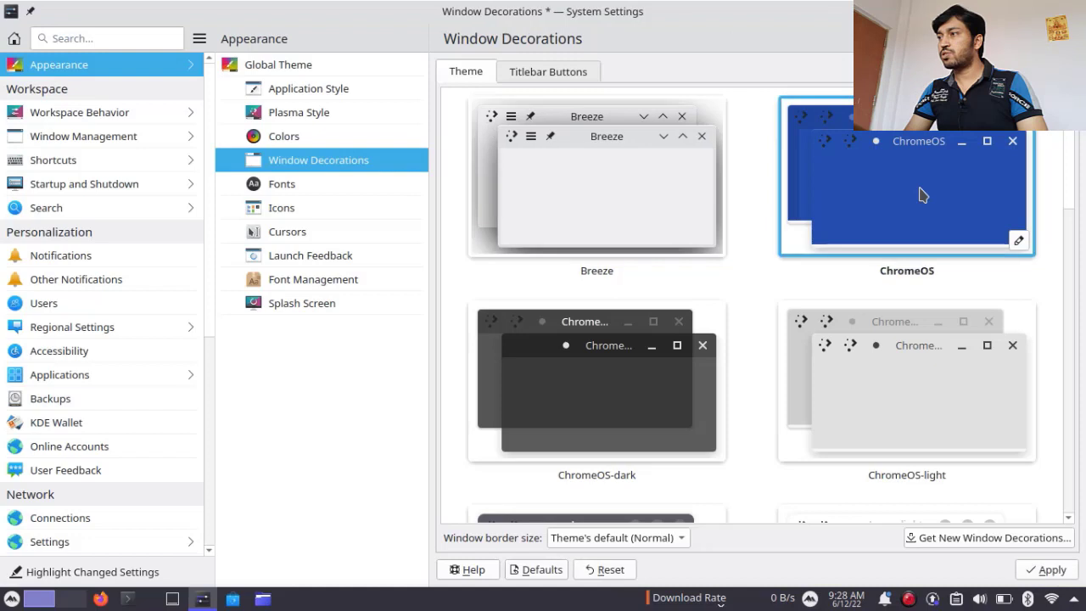
click(1052, 570)
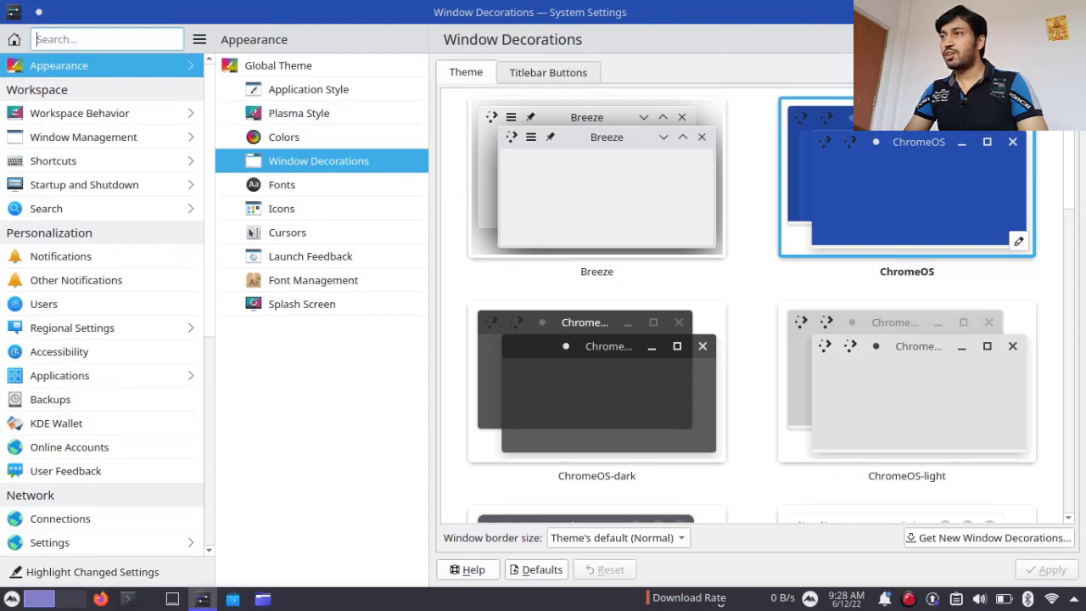
- Look through the other installed window decorations and check the ChromeOS frame on the unmaximized settings window
scroll(761, 287, down, 5)
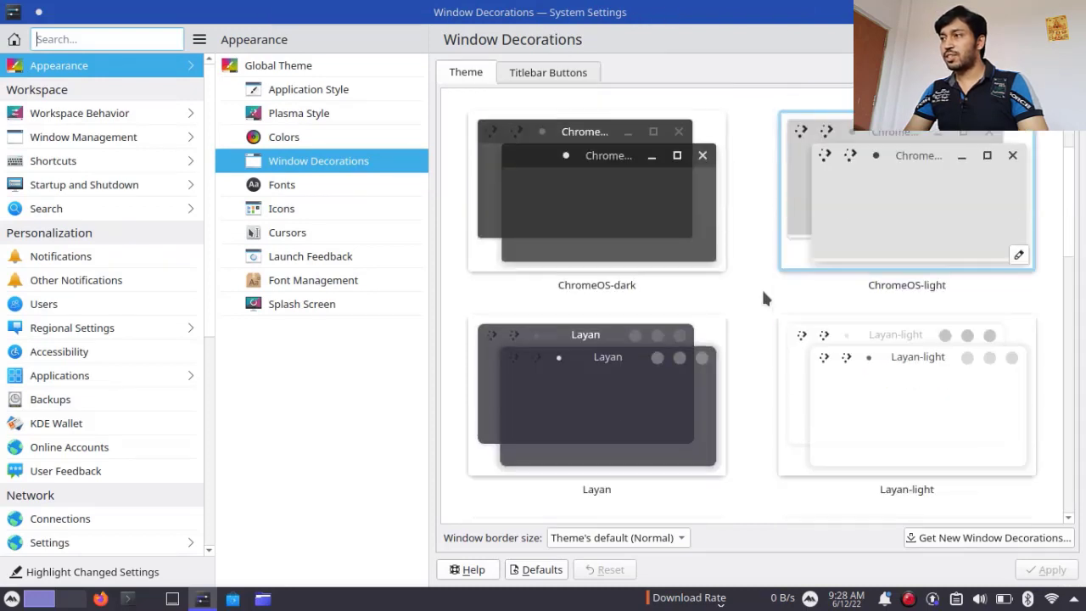
scroll(761, 287, down, 3)
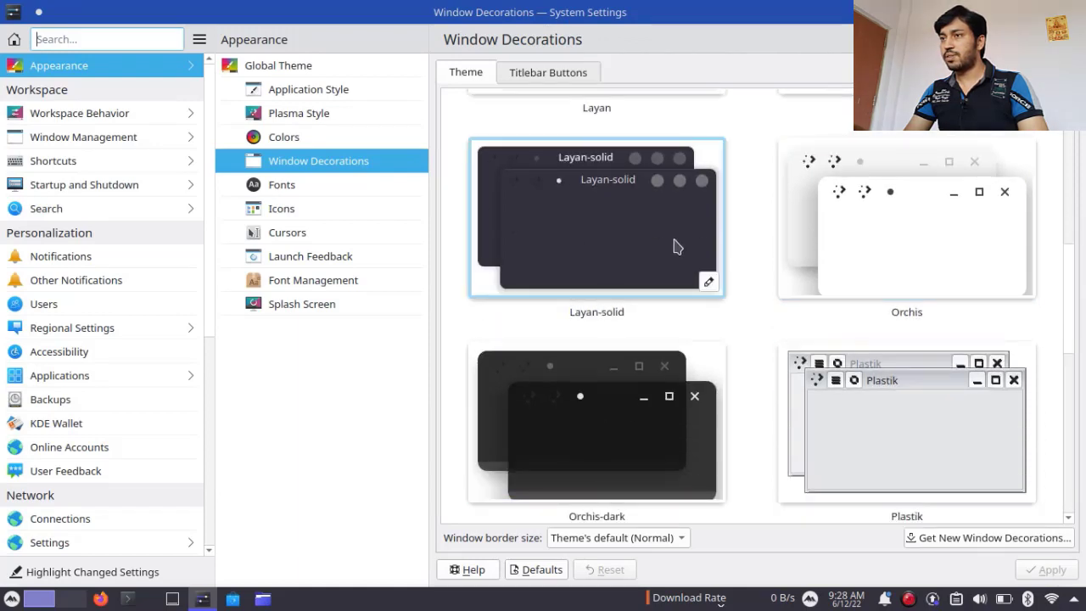
scroll(683, 237, up, 8)
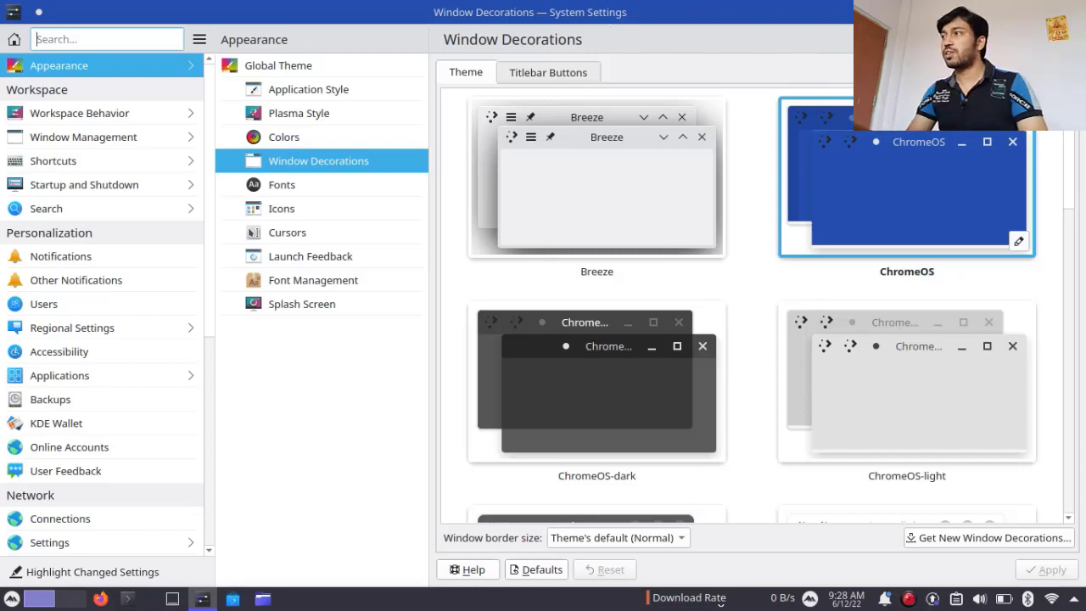
key(super+Page_Up)
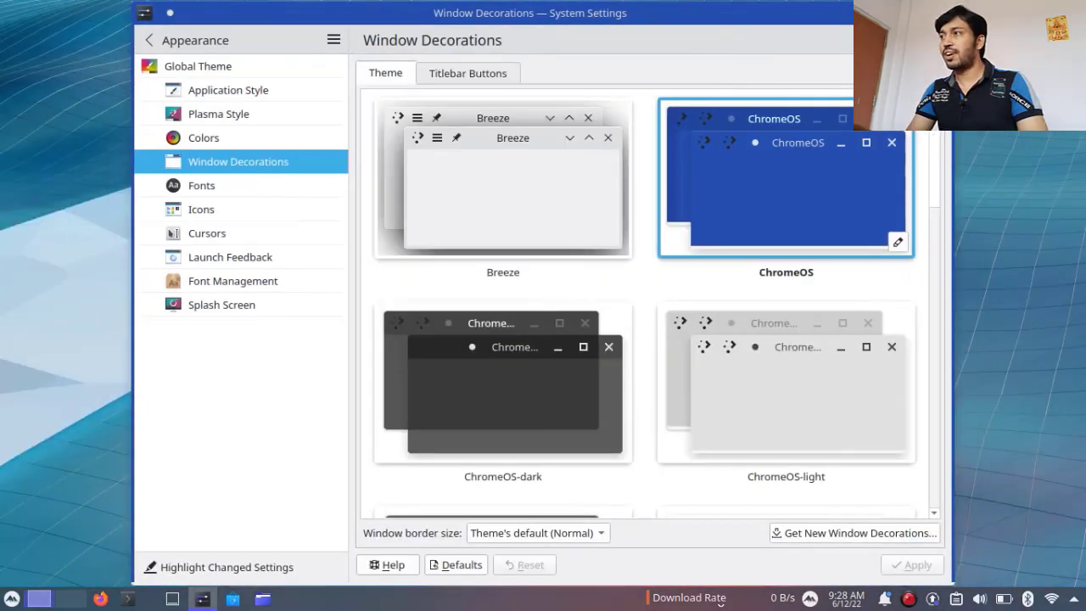
key(super+Page_Up)
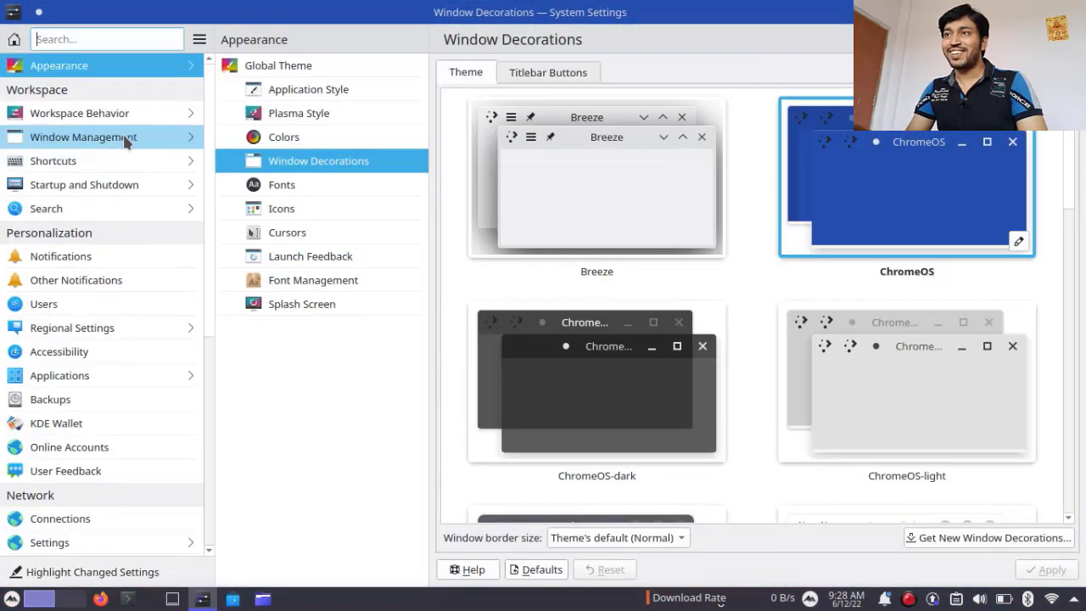
- View the Fonts and Icons settings pages, and check the current Breeze folder icons in the Dolphin file manager
click(339, 182)
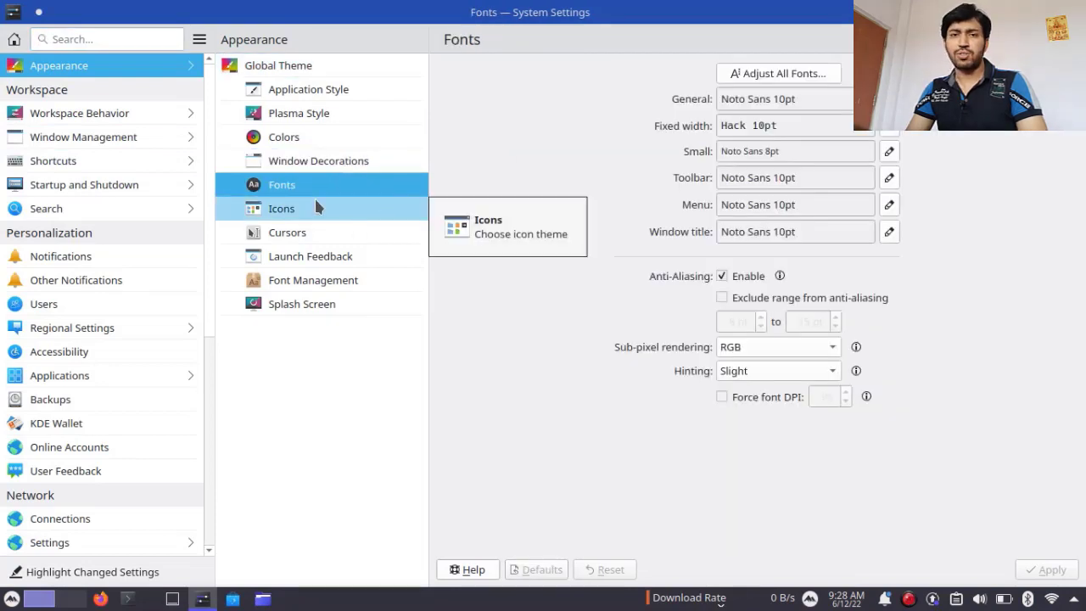
click(356, 210)
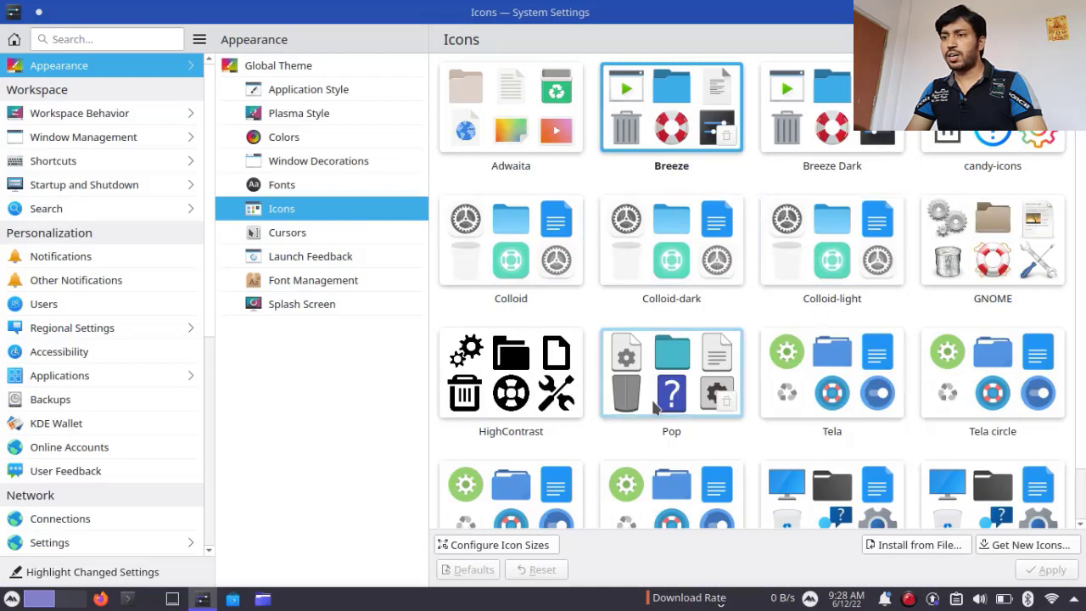
click(263, 599)
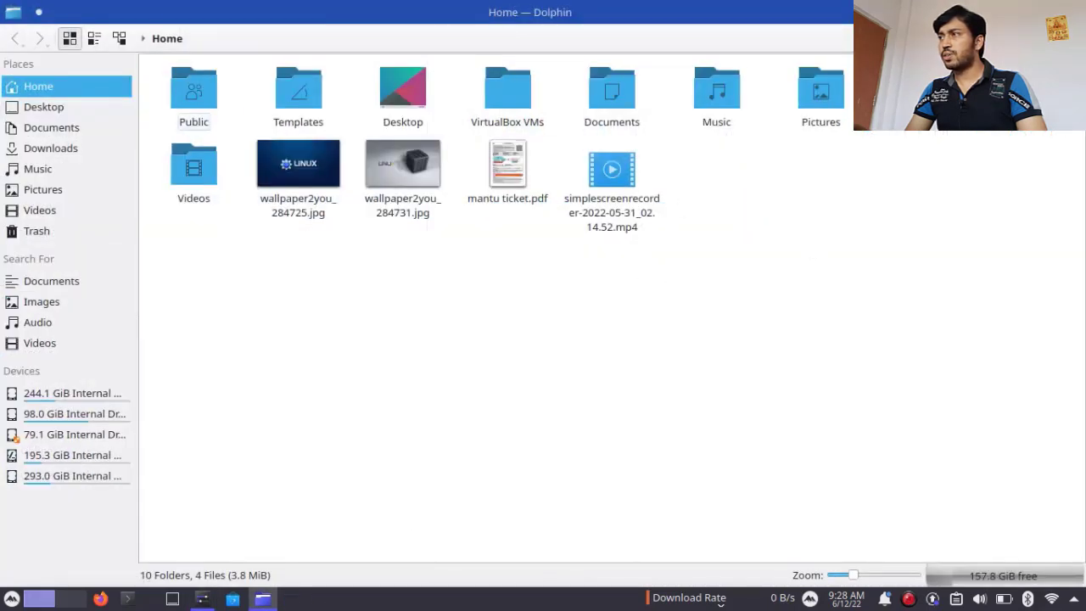
key(alt+Tab)
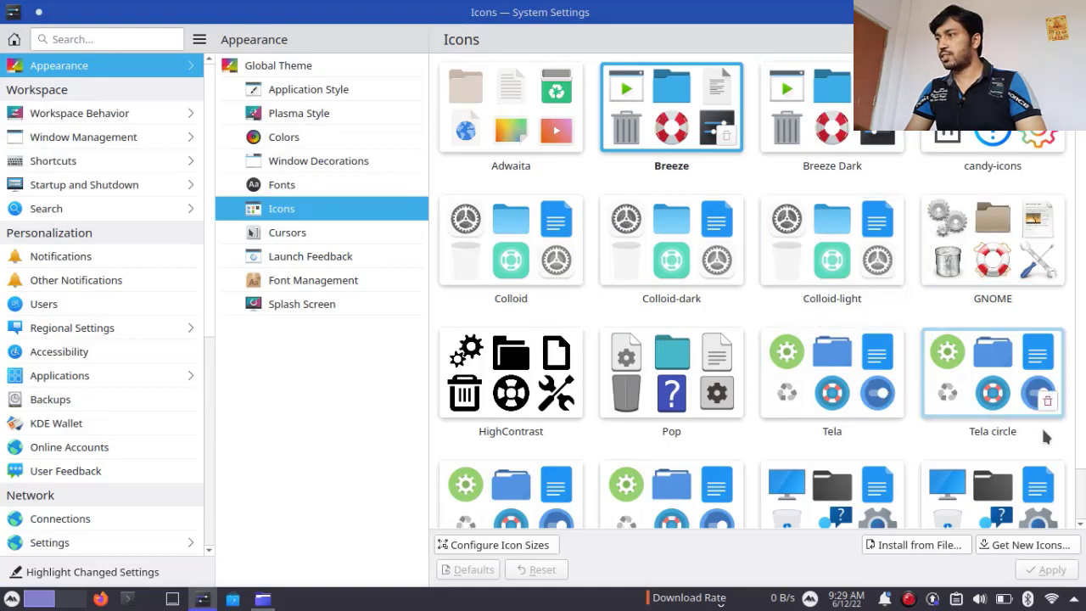
- Apply the Tela circle icon theme and check its icons in the Dolphin file manager
click(994, 384)
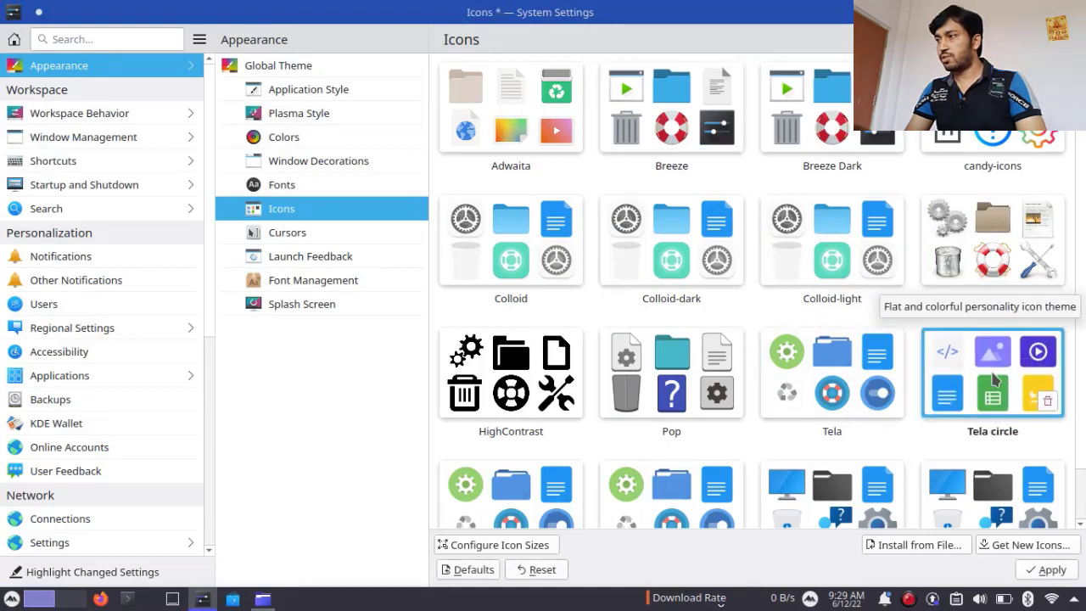
click(1049, 571)
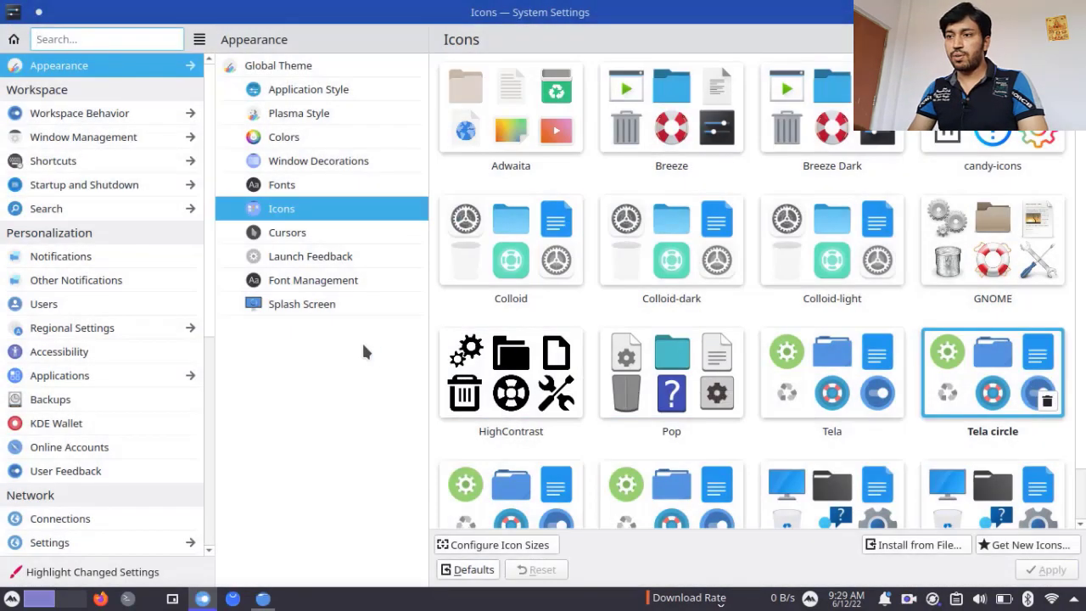
click(263, 598)
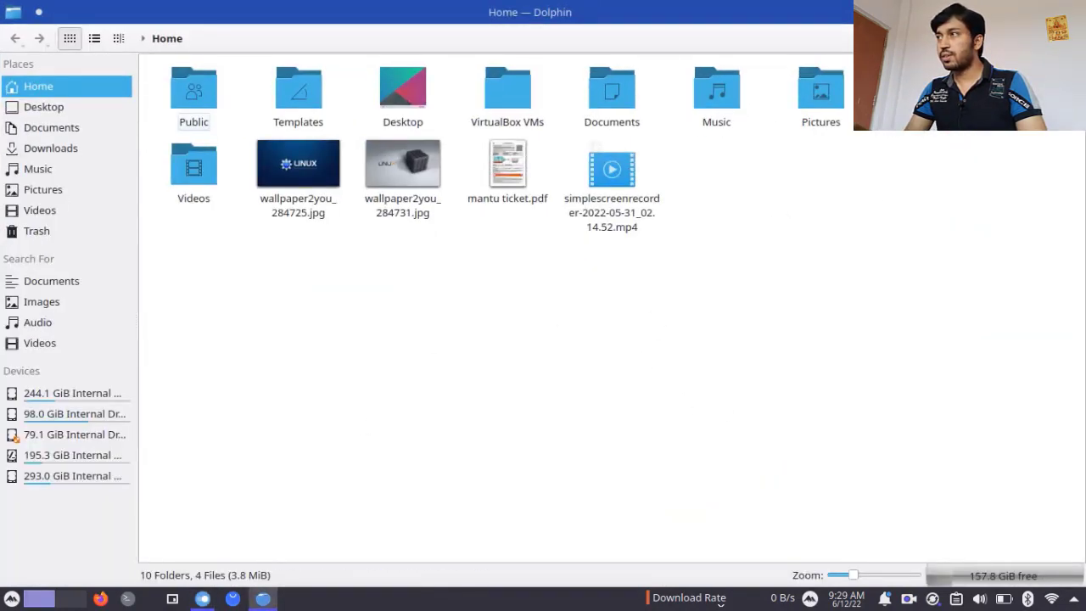
key(alt+Tab)
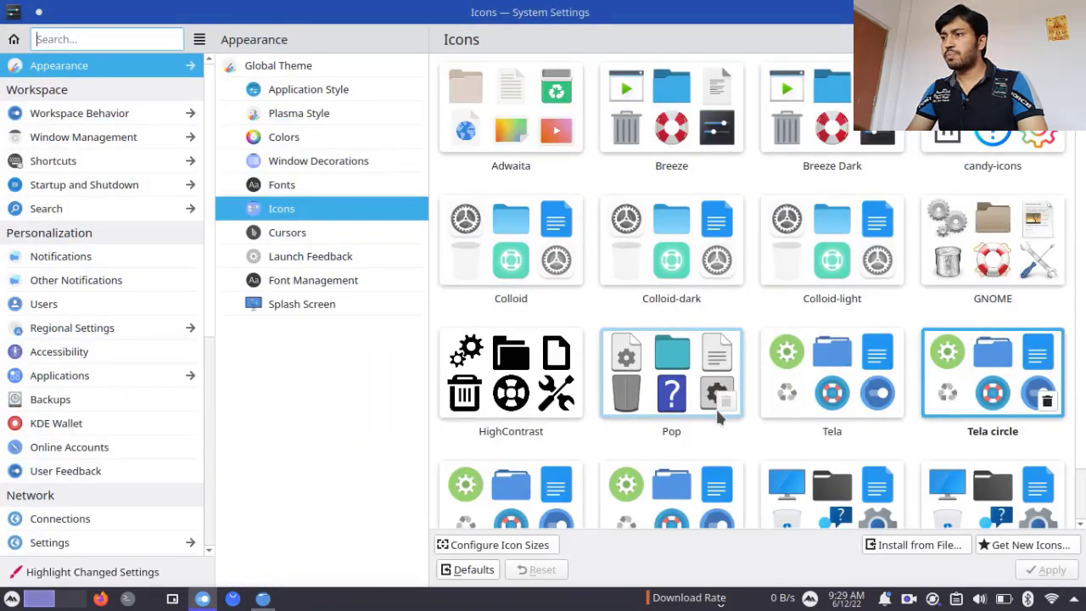
- Look through the remaining icon themes and apply Colloid-dark
scroll(746, 399, down, 1)
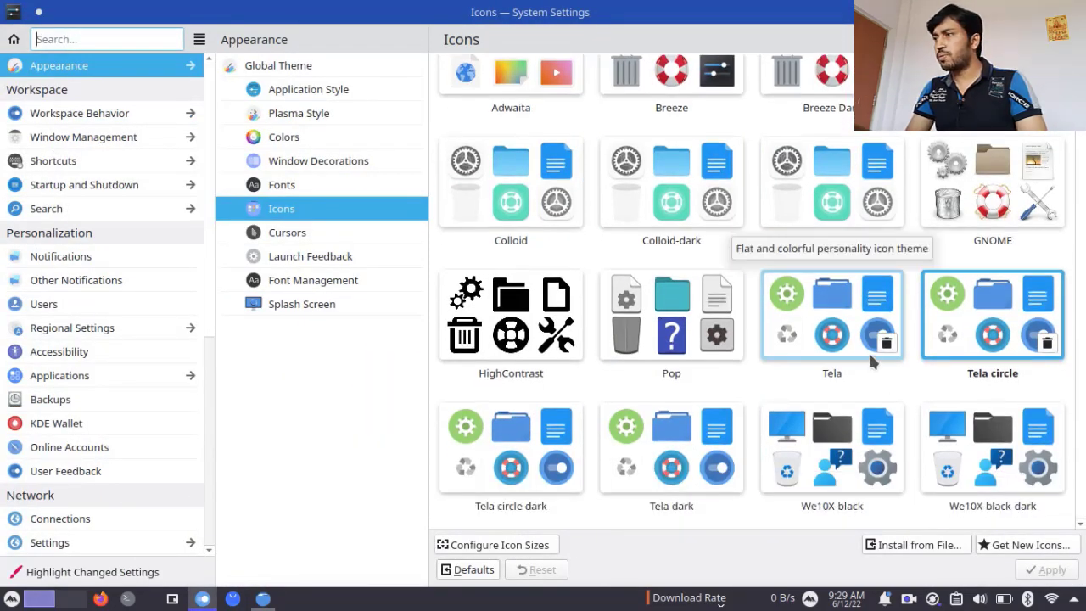
scroll(869, 351, up, 1)
scroll(870, 353, down, 1)
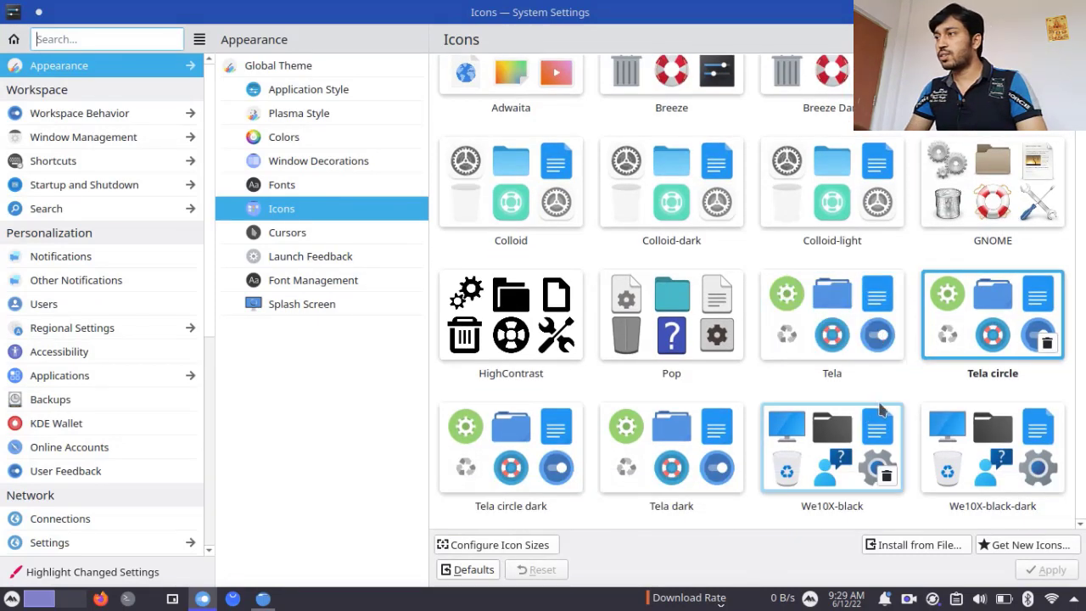
click(840, 339)
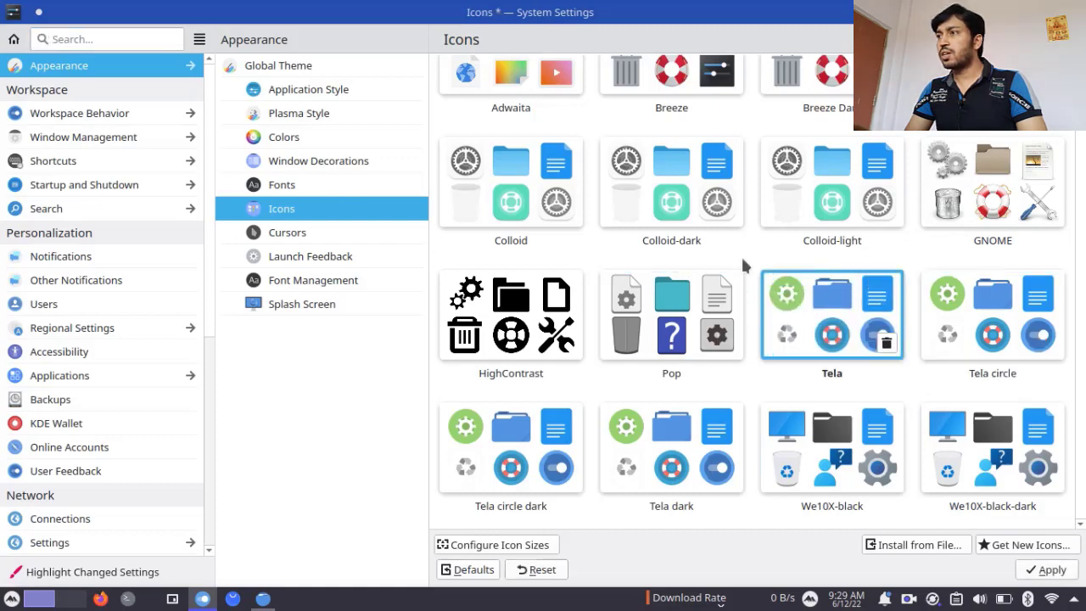
click(670, 204)
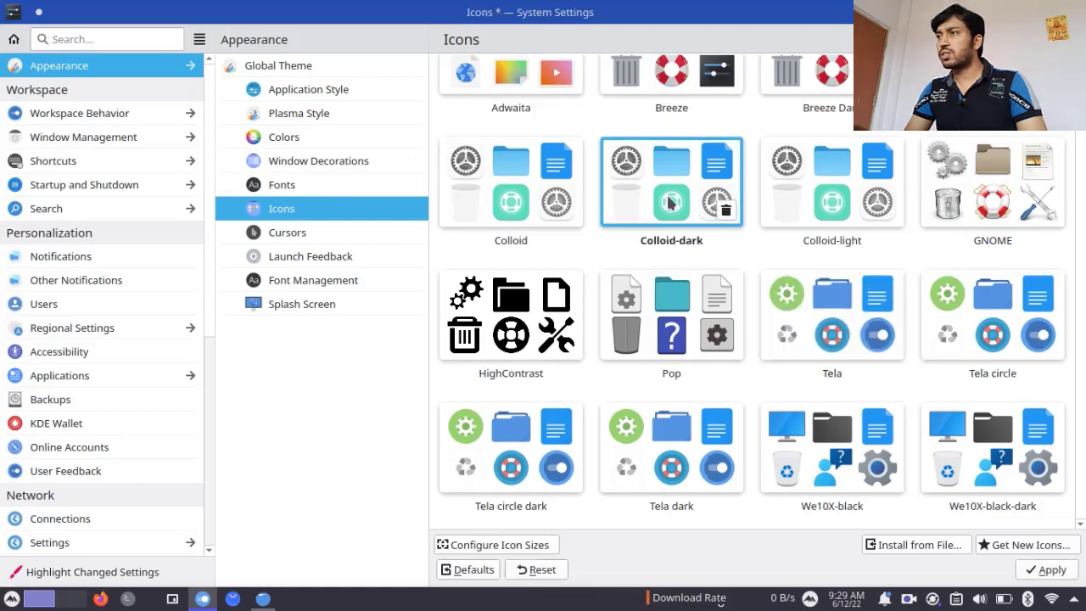
click(1048, 570)
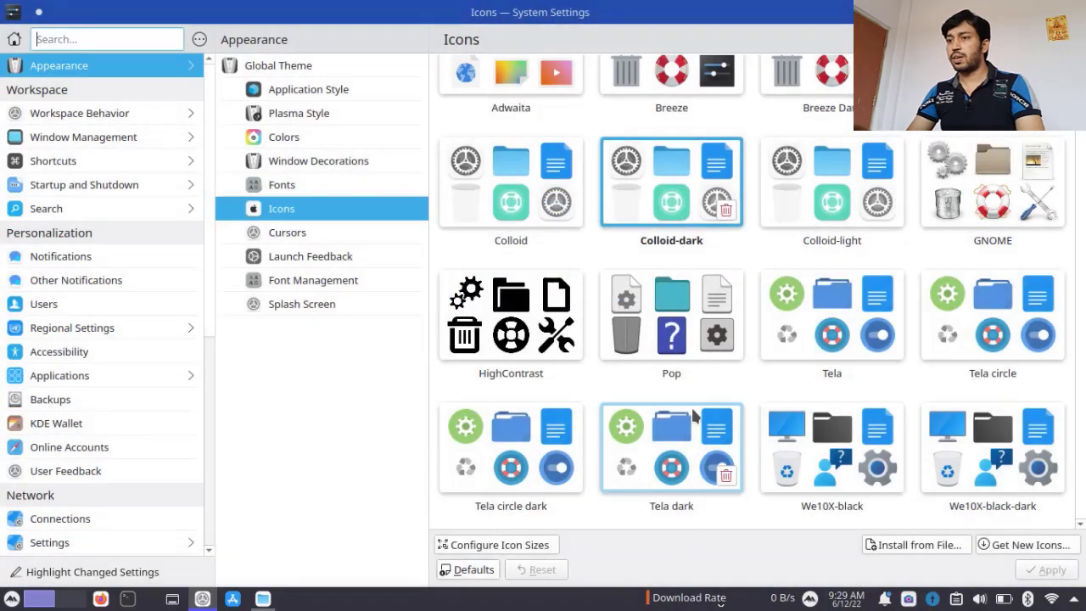
- Check the Colloid-dark icons in Dolphin's Documents folder and in the application launcher's Internet category
click(262, 599)
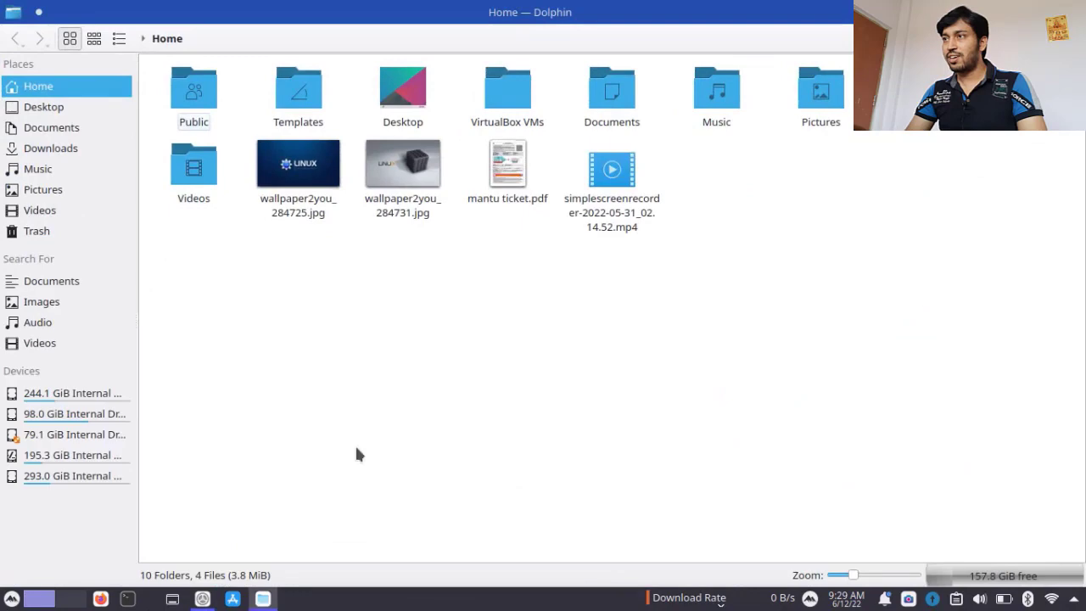
click(63, 129)
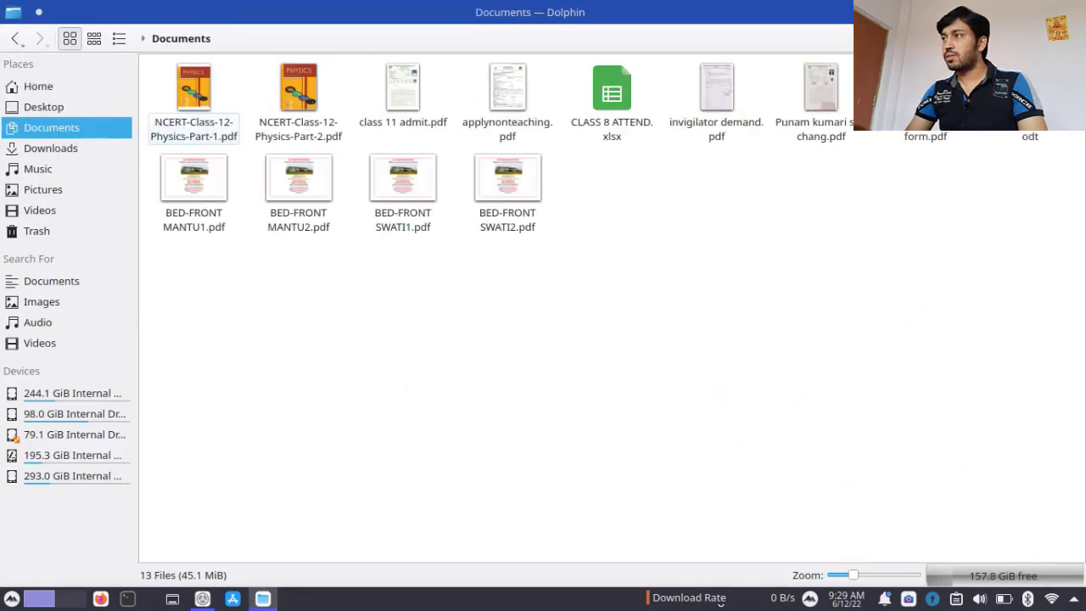
key(alt+Tab)
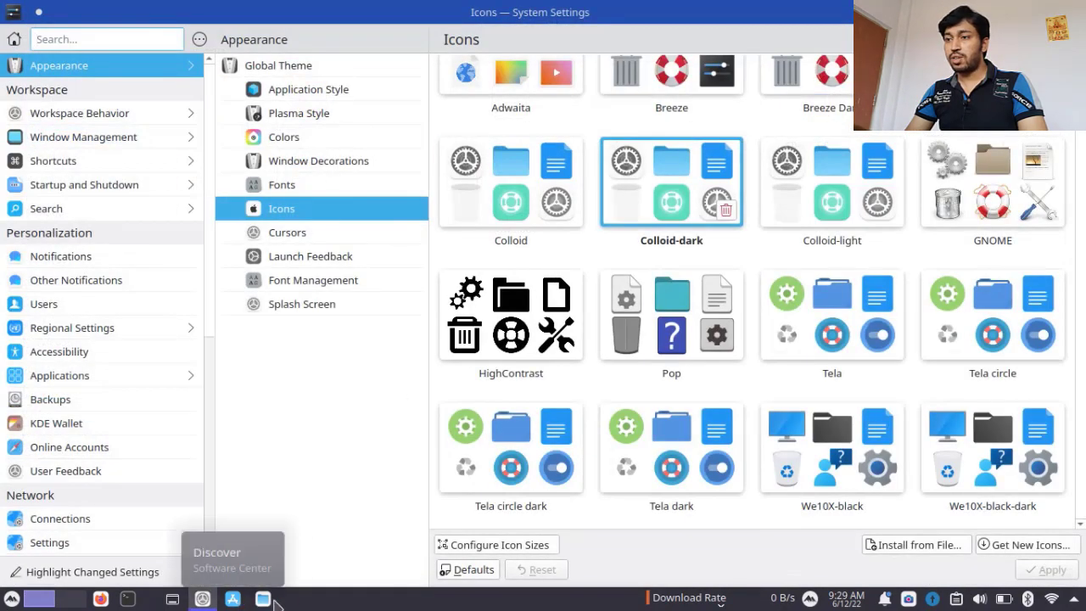
click(11, 599)
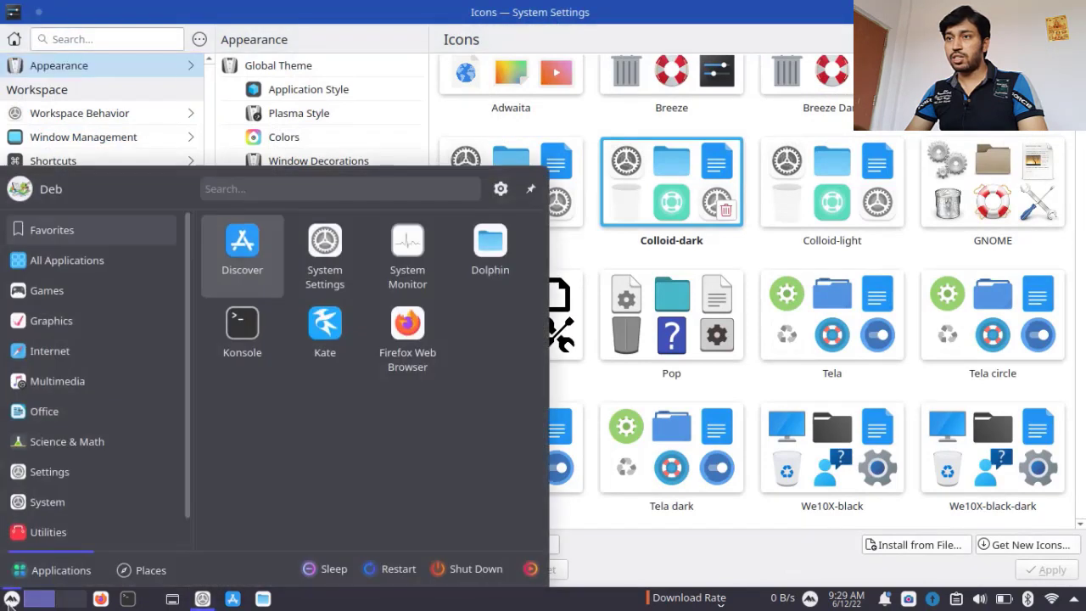
mouse_move(63, 354)
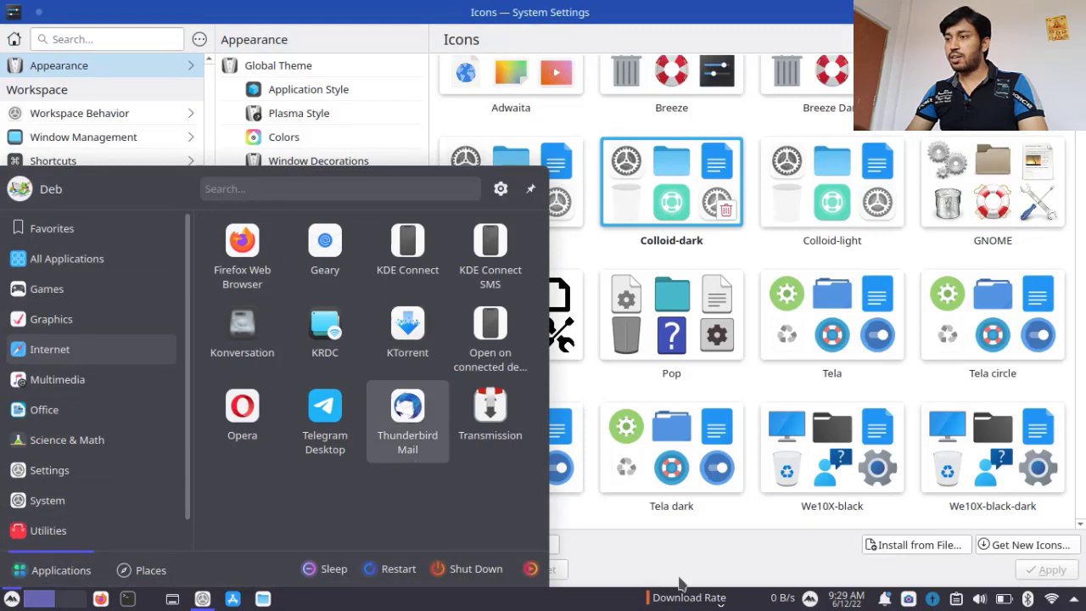
click(644, 555)
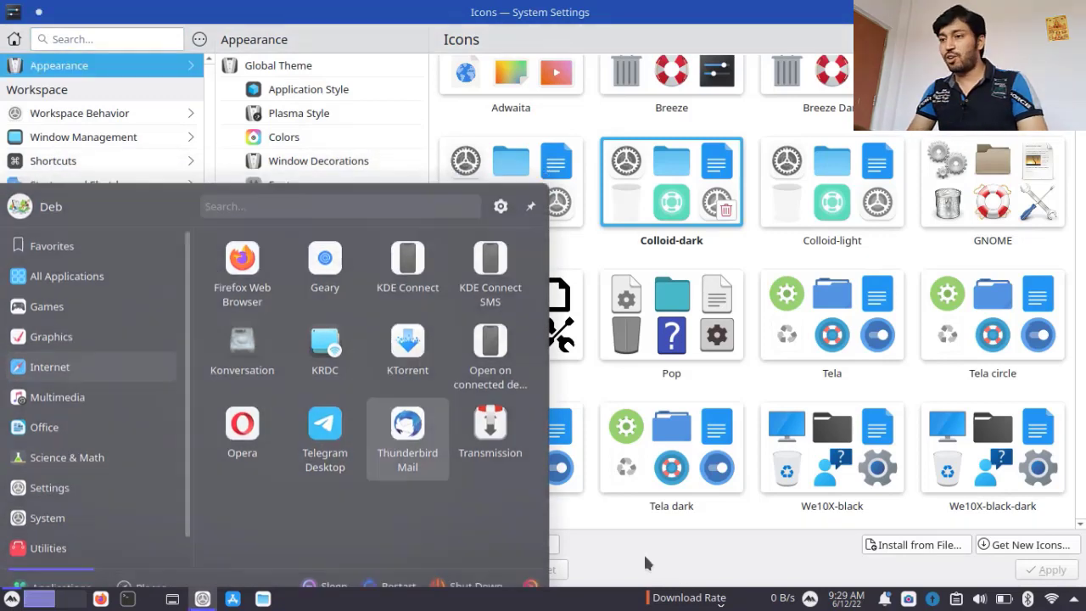
- Reopen Dolphin and examine the Colloid-dark folder and file icons in Documents, Downloads and Home
click(264, 598)
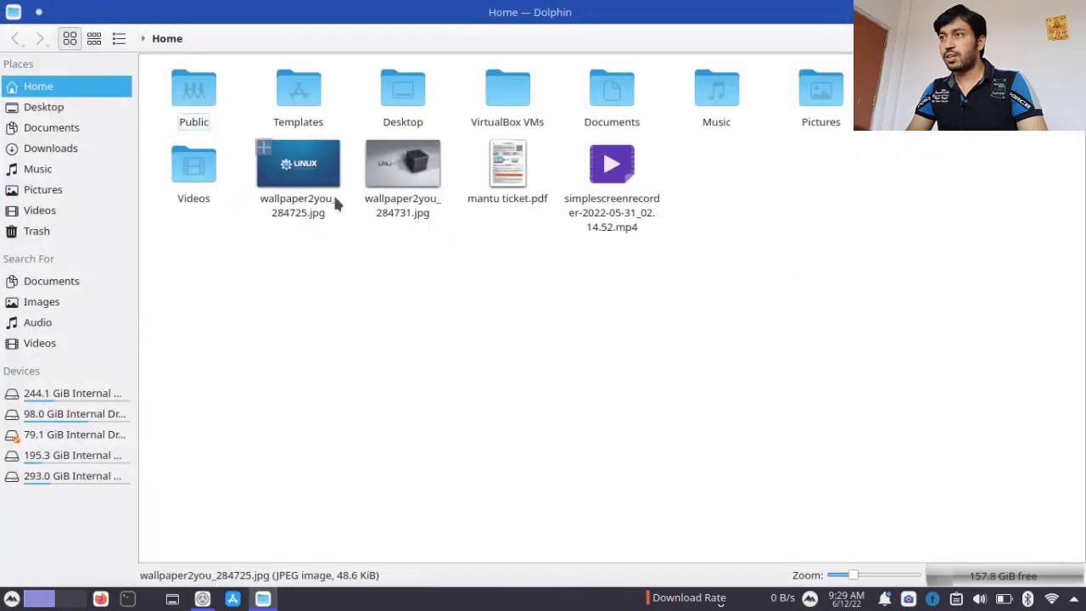
click(69, 127)
click(68, 148)
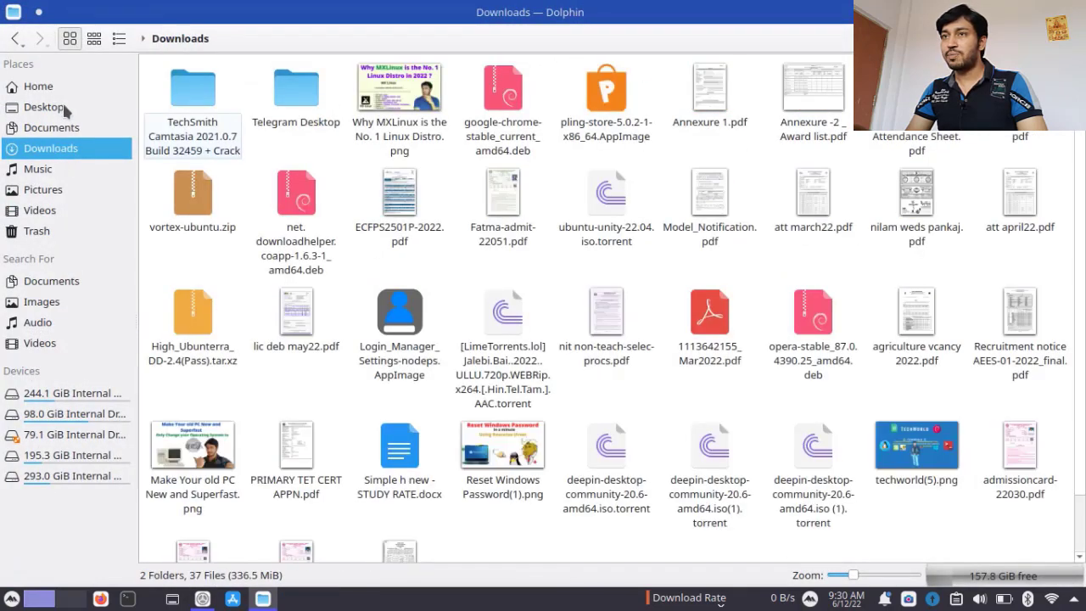
click(59, 86)
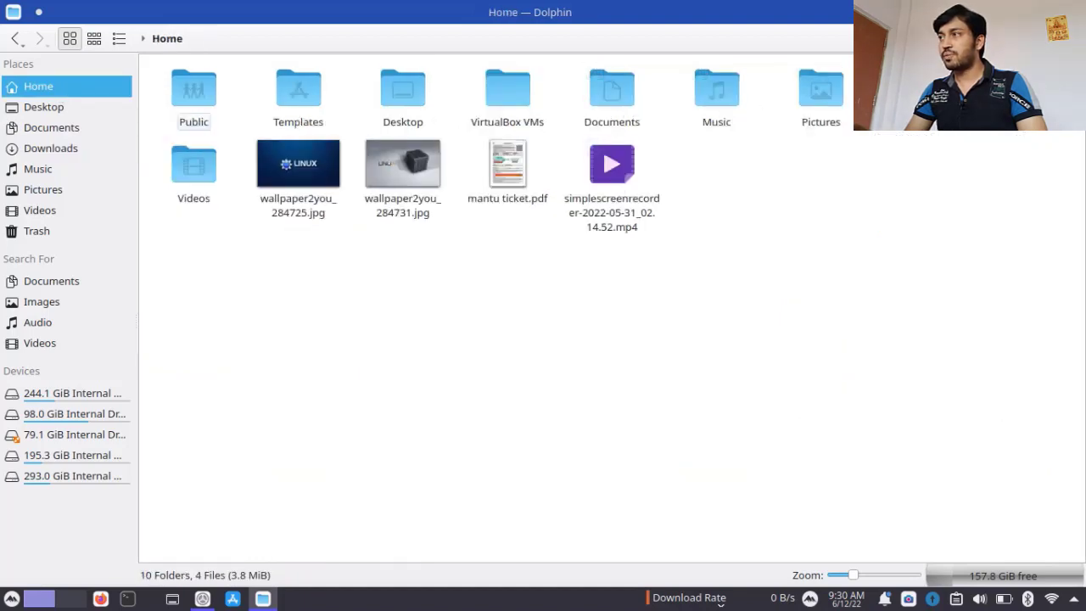
key(alt+Tab)
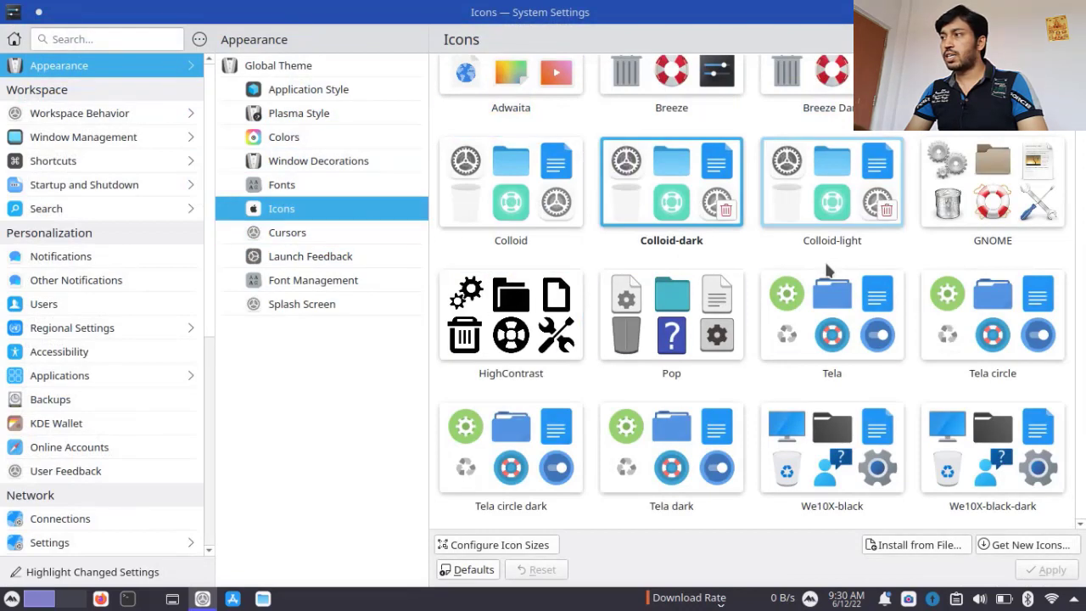
- Open the online catalog of downloadable icon themes and sort it by highest rated first
scroll(848, 357, up, 1)
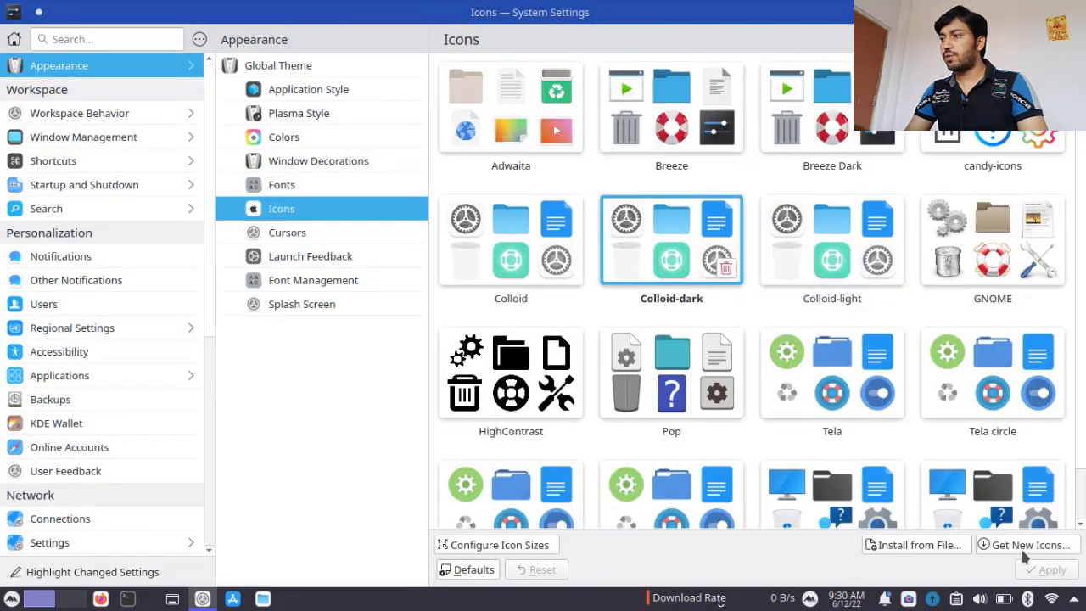
click(1026, 545)
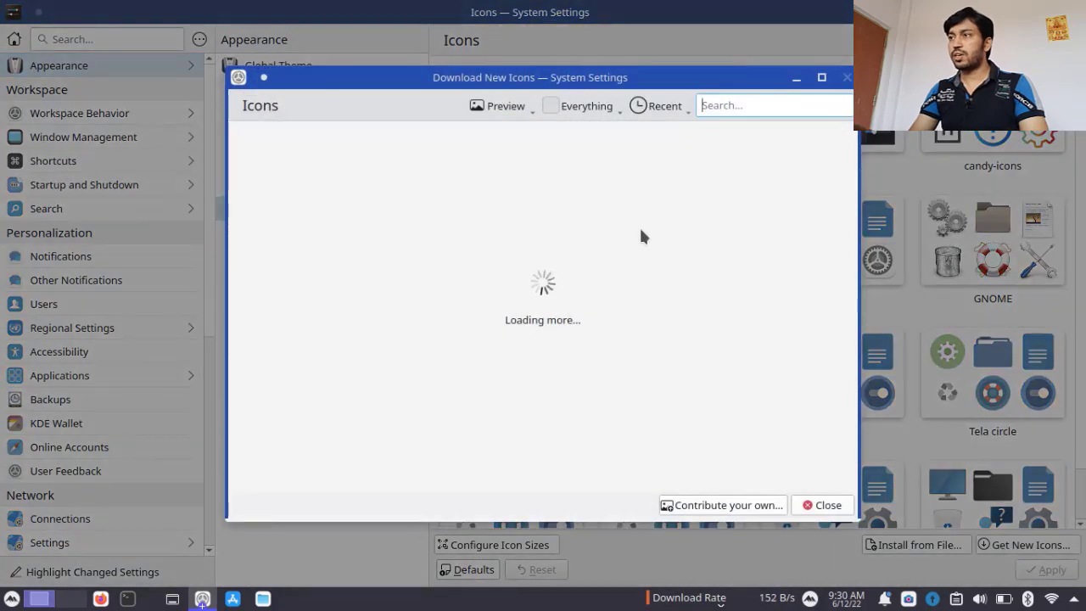
click(675, 108)
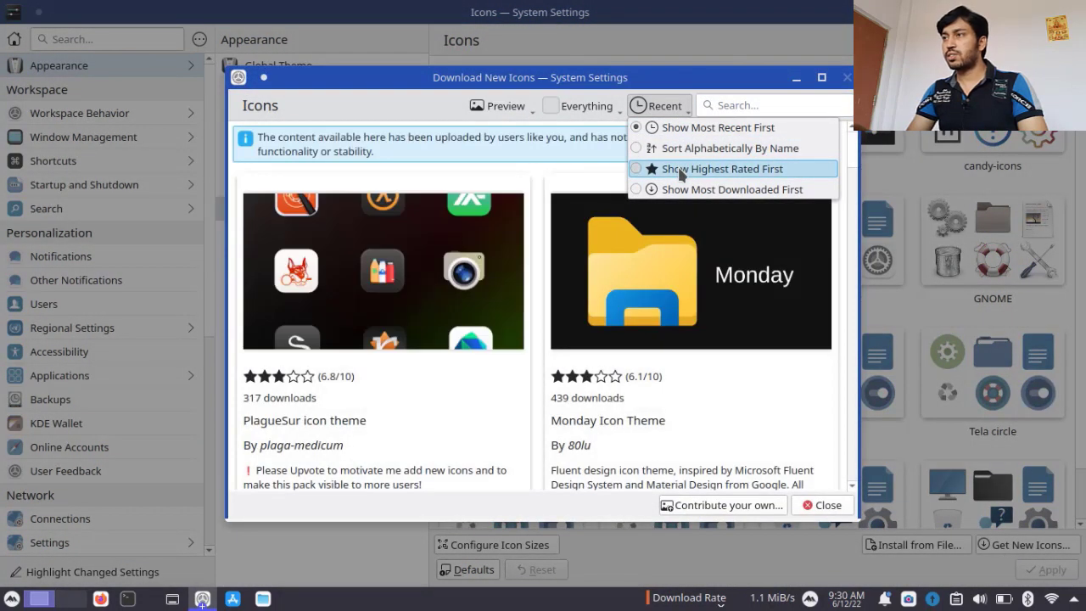
click(679, 170)
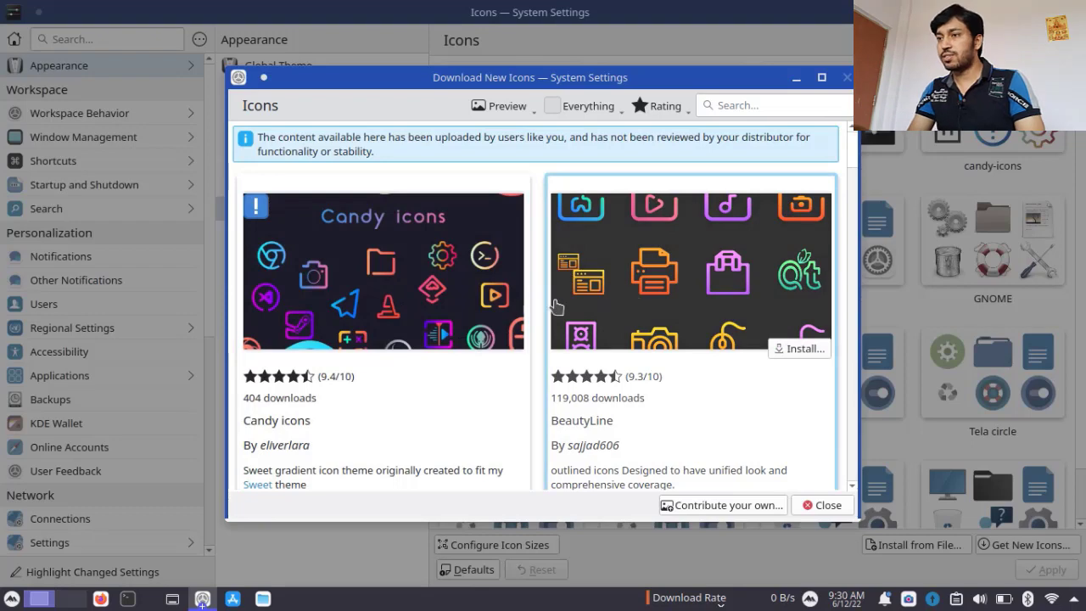
- Browse the highest-rated downloadable icon themes and close the catalog
scroll(435, 339, down, 2)
scroll(432, 335, down, 3)
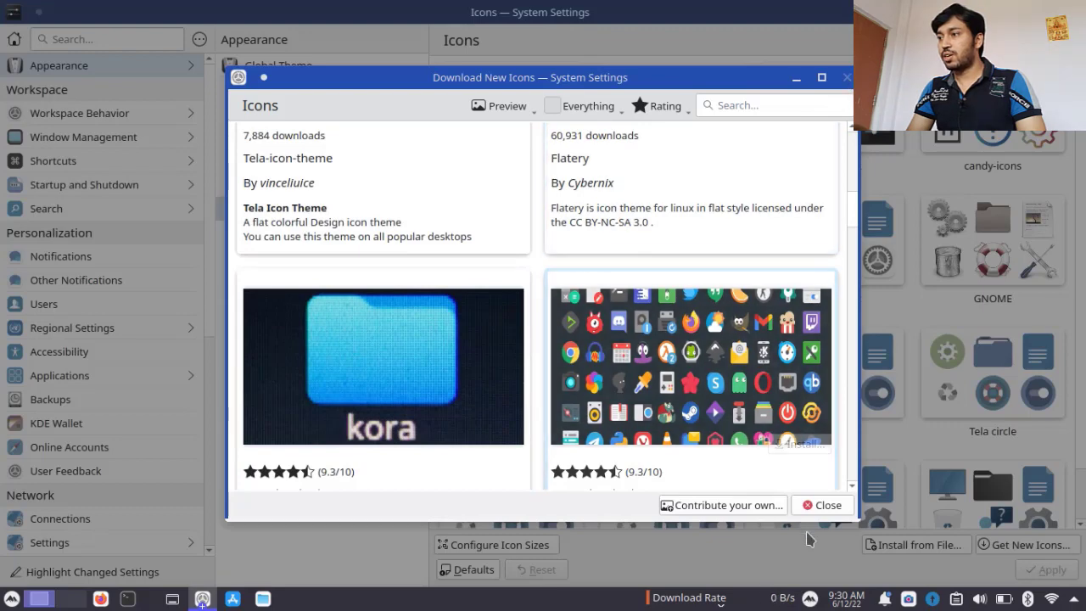
click(820, 504)
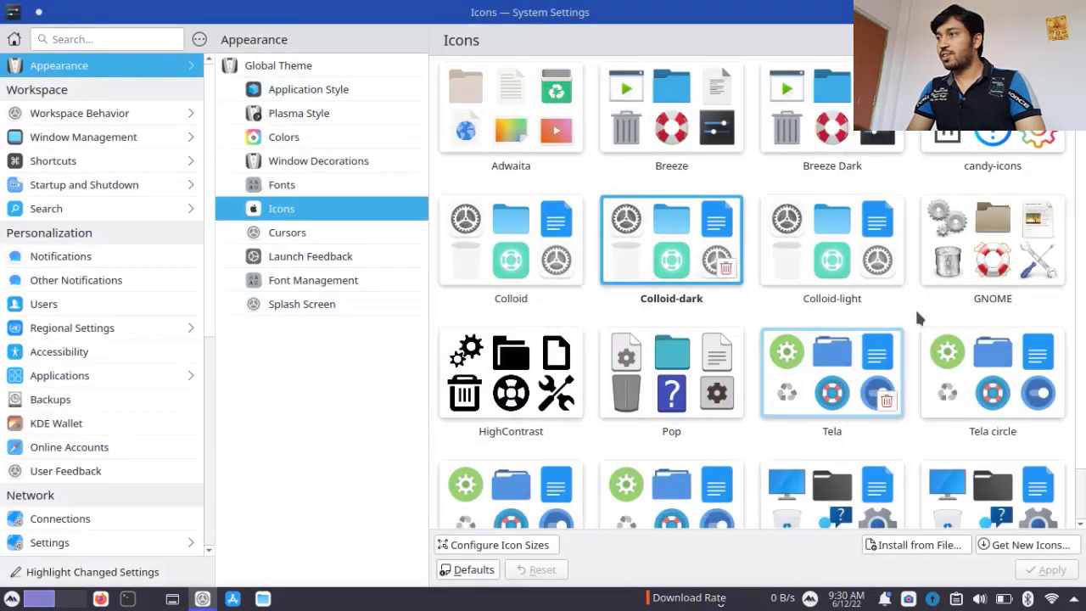
- Try the Oxygen Yellow cursor theme by applying it, and switch the cursors back to Breeze
click(318, 225)
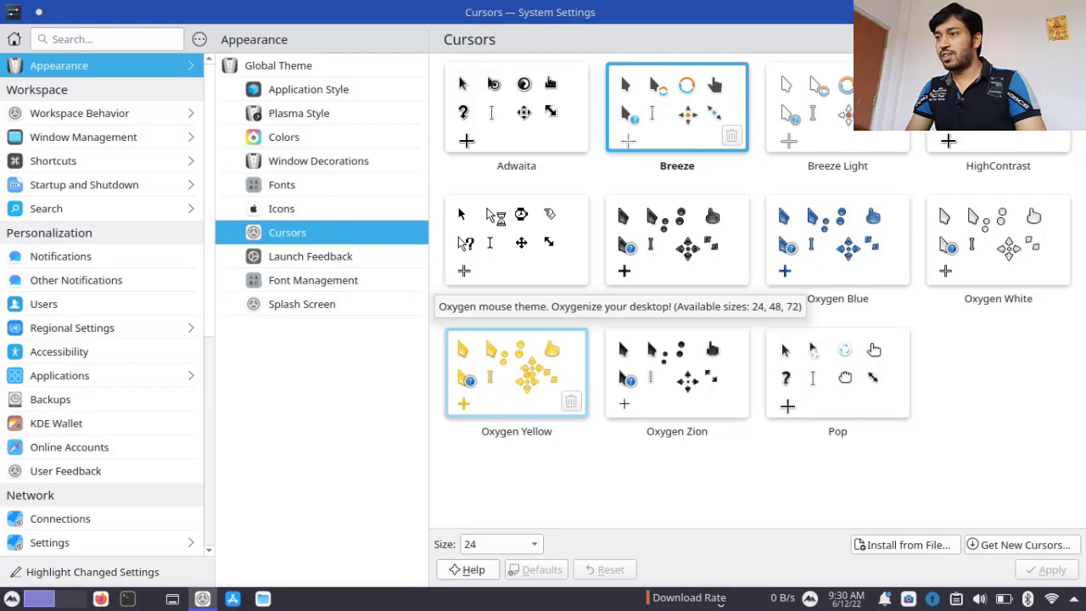
click(516, 373)
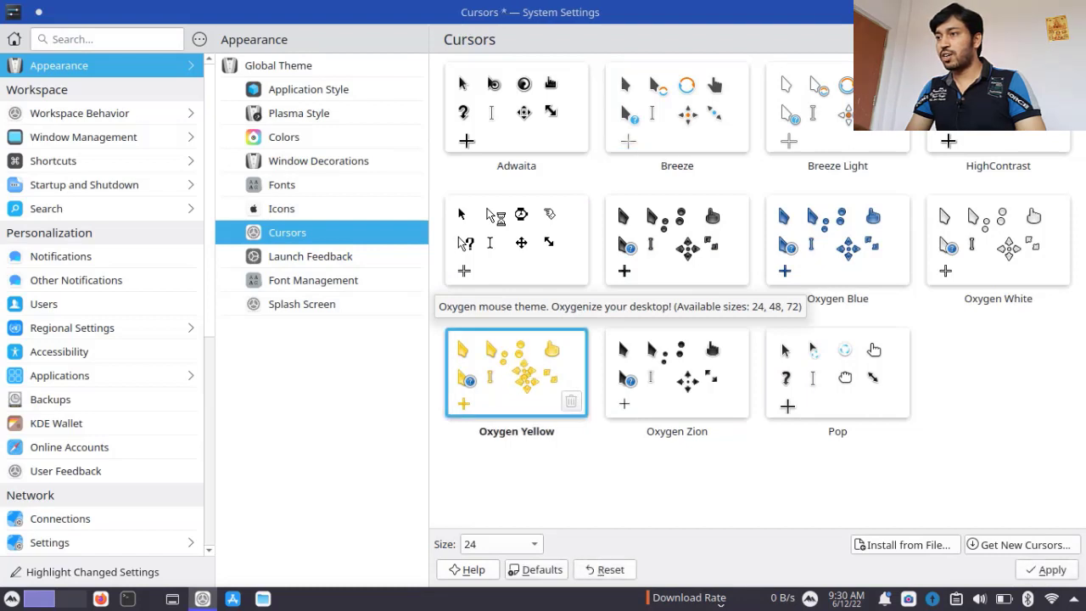
click(1038, 570)
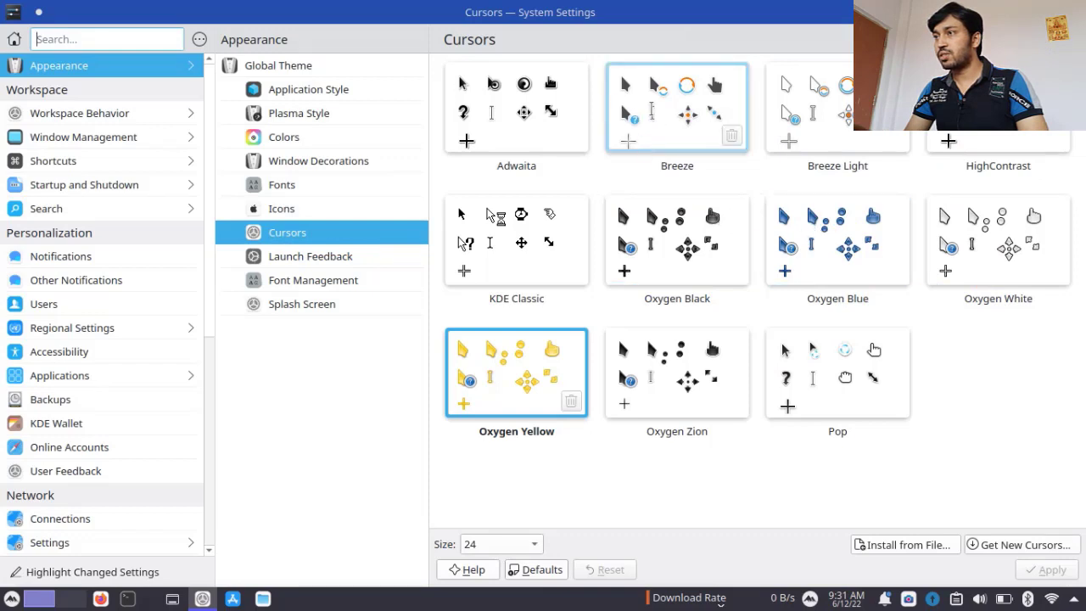
click(665, 114)
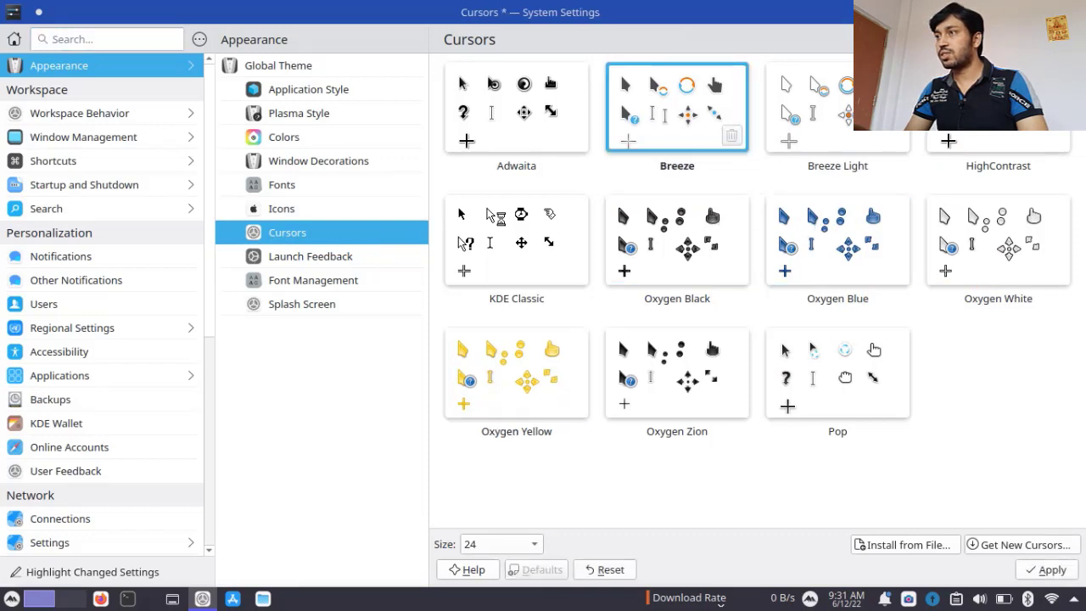
click(1040, 572)
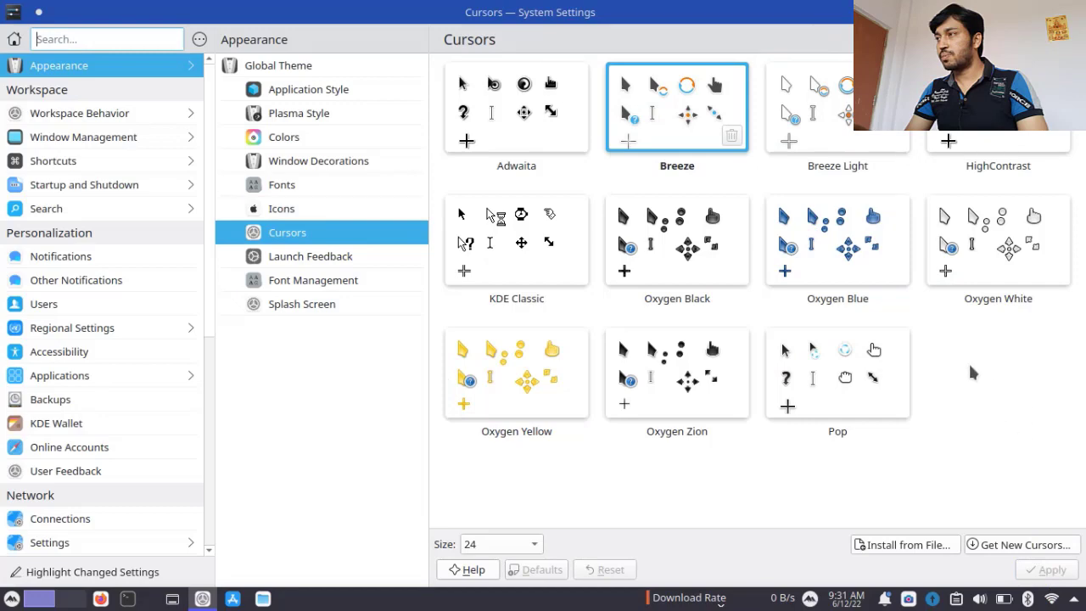
key(super+Page_Up)
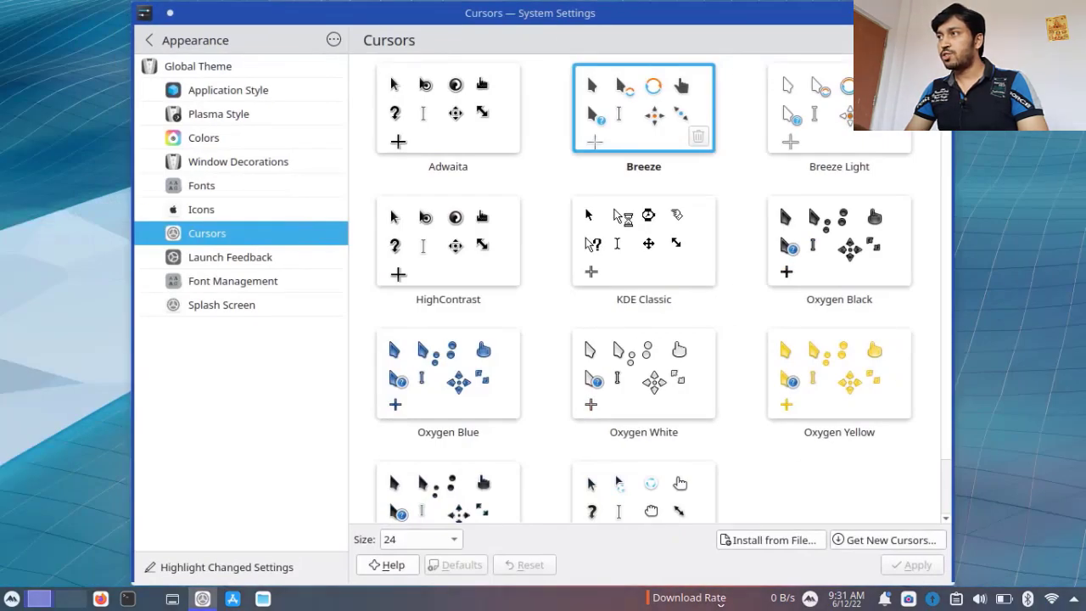
key(super+Page_Up)
- Look over the application launch feedback settings and open the font management page
click(355, 258)
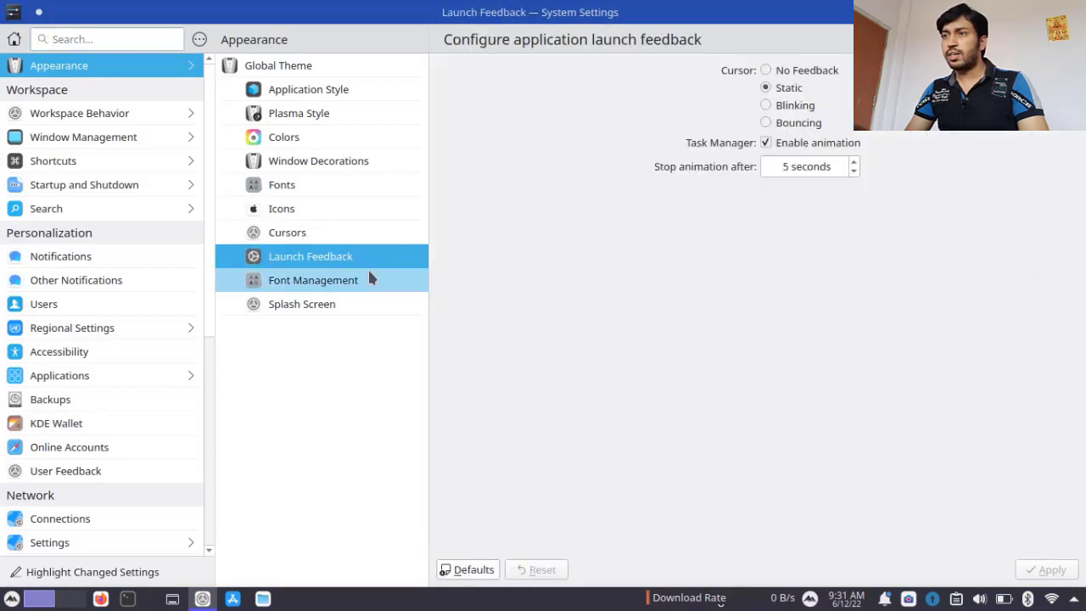
click(329, 285)
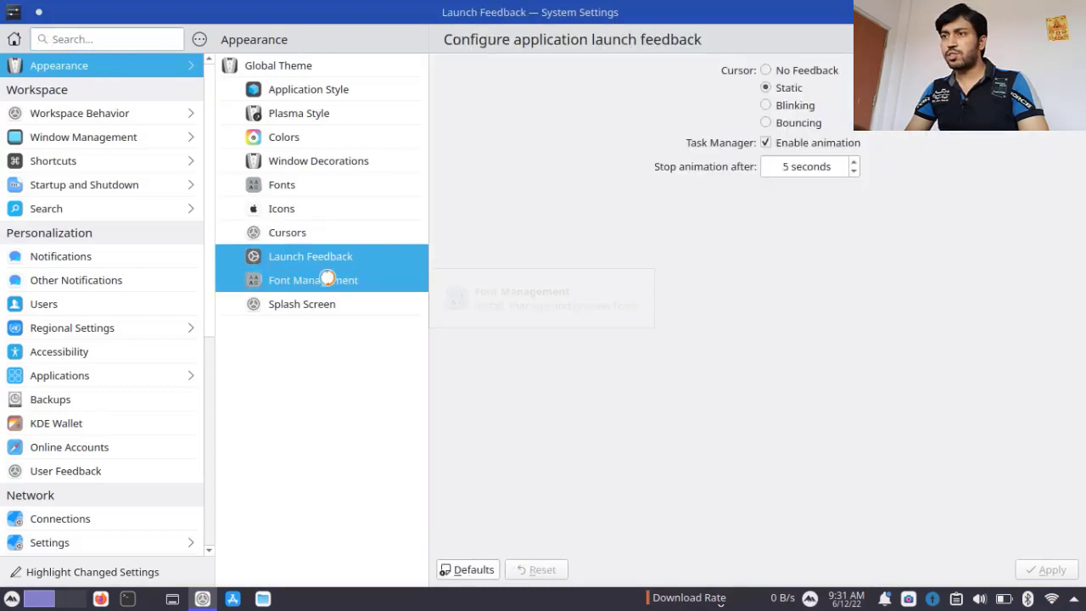
- Open the splash screen settings and preview the Orchis and Sweet splash screens
click(326, 301)
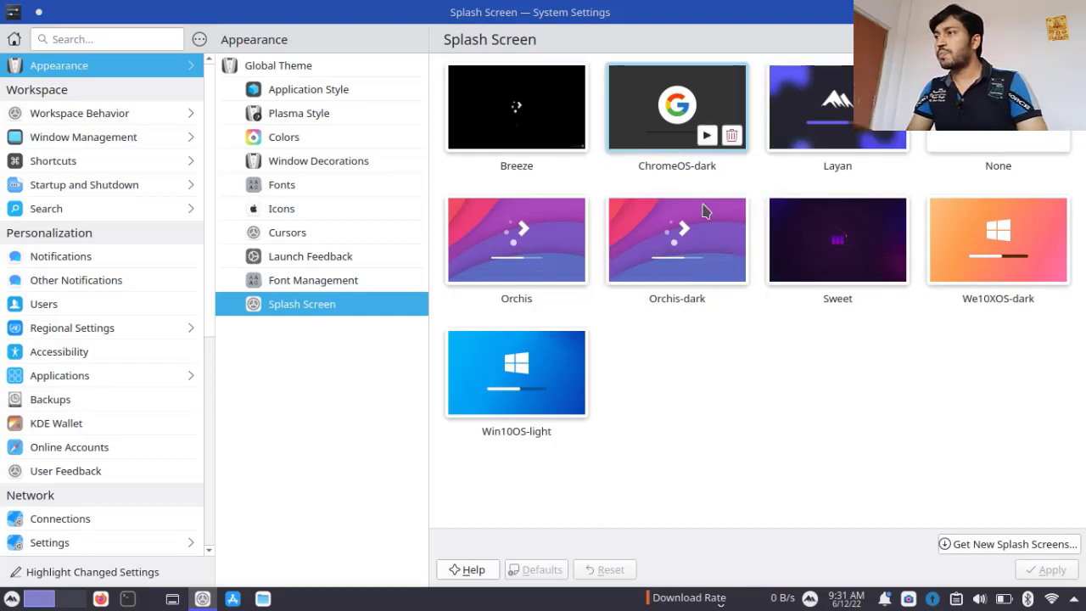
mouse_move(679, 261)
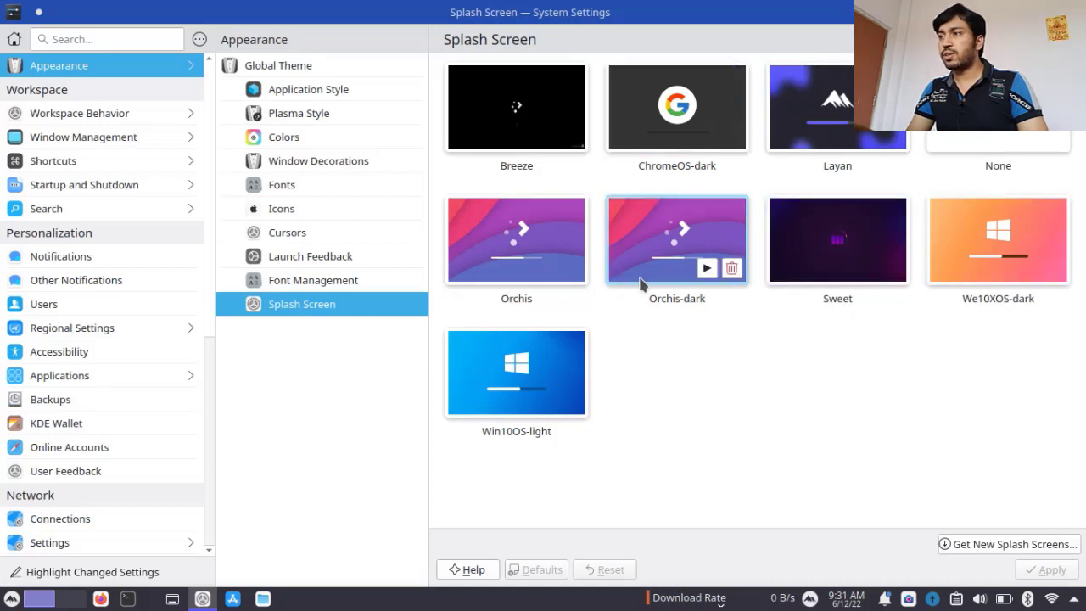
mouse_move(536, 266)
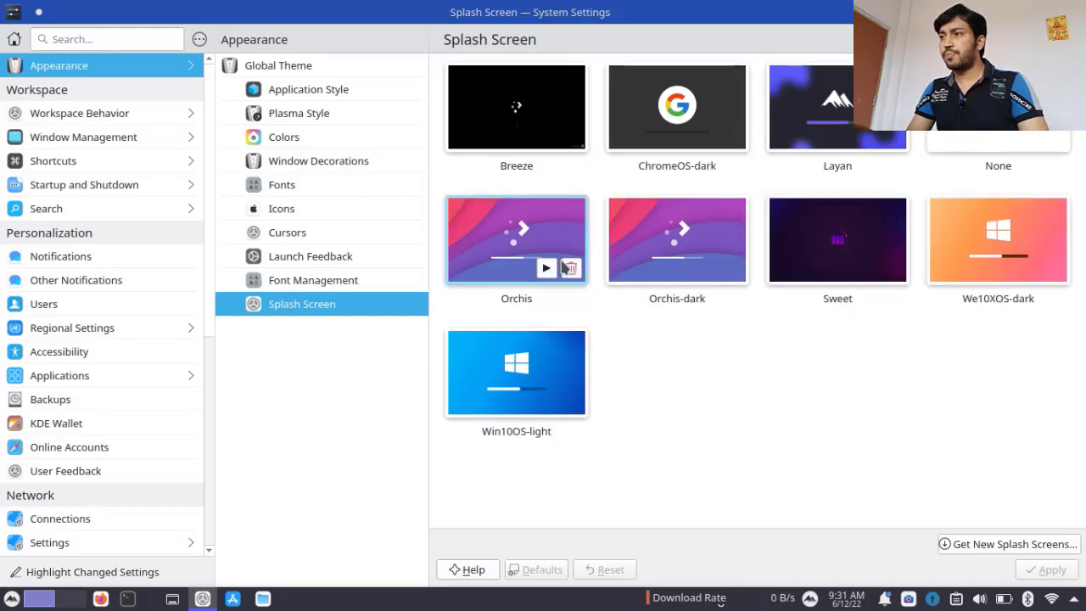
click(547, 268)
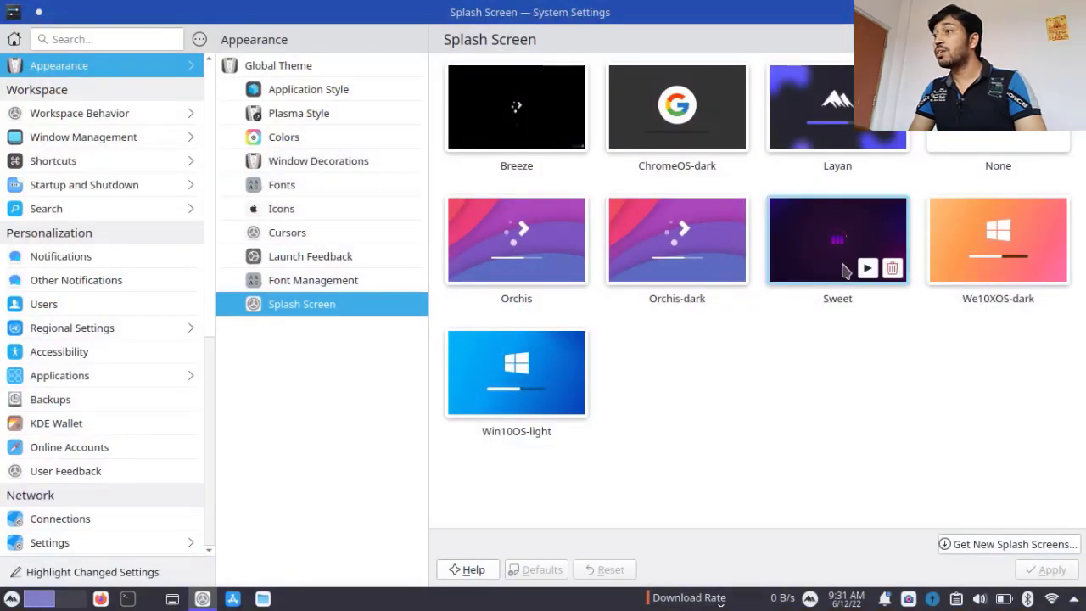
click(869, 268)
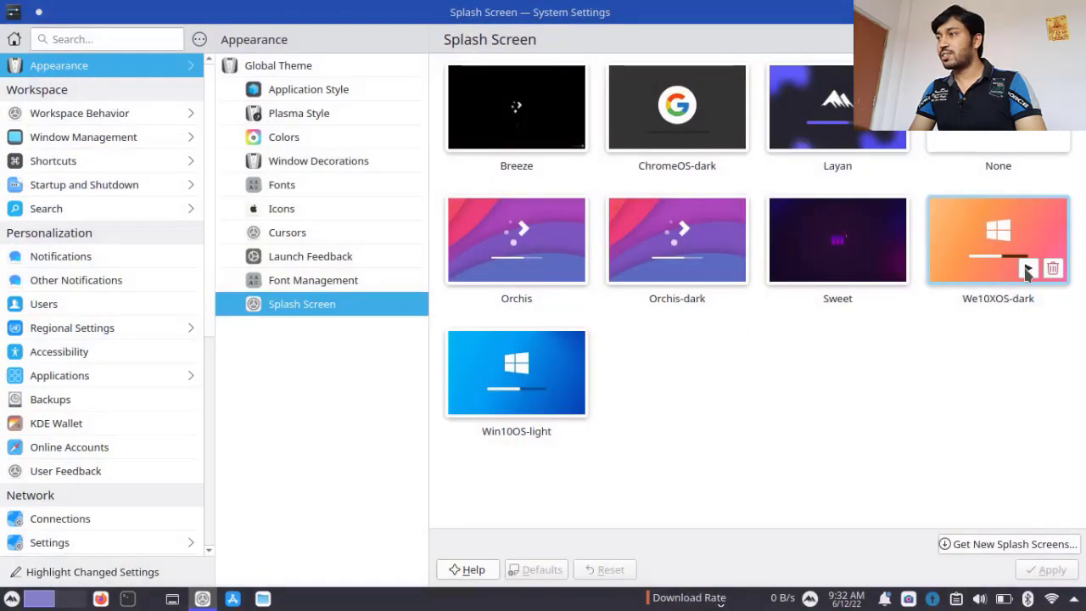
- Preview the We10XOS-dark and Win10OS-light splash screens in full screen
click(1027, 268)
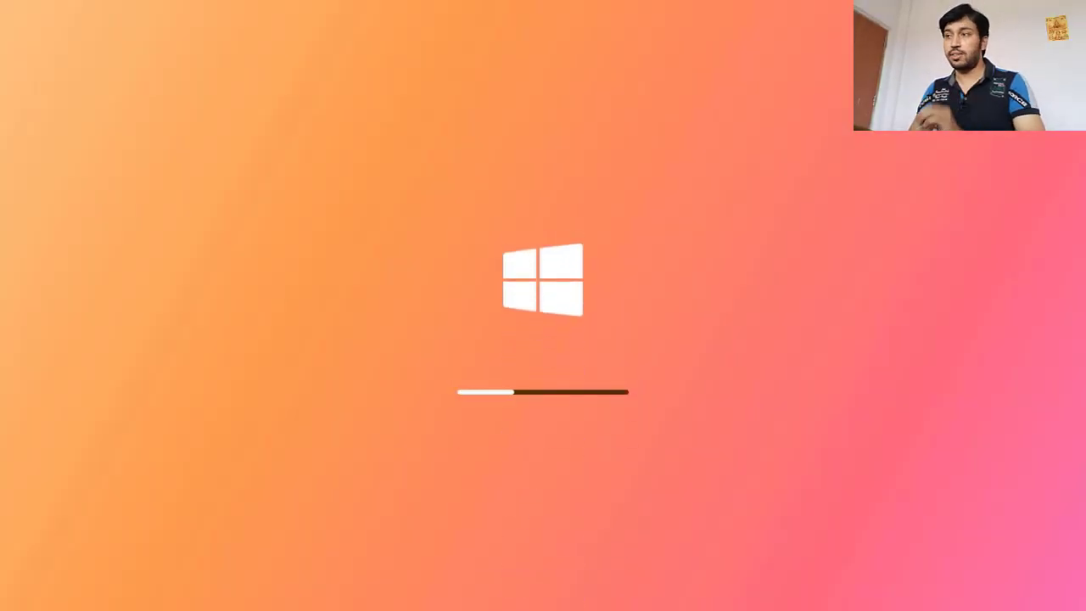
click(759, 283)
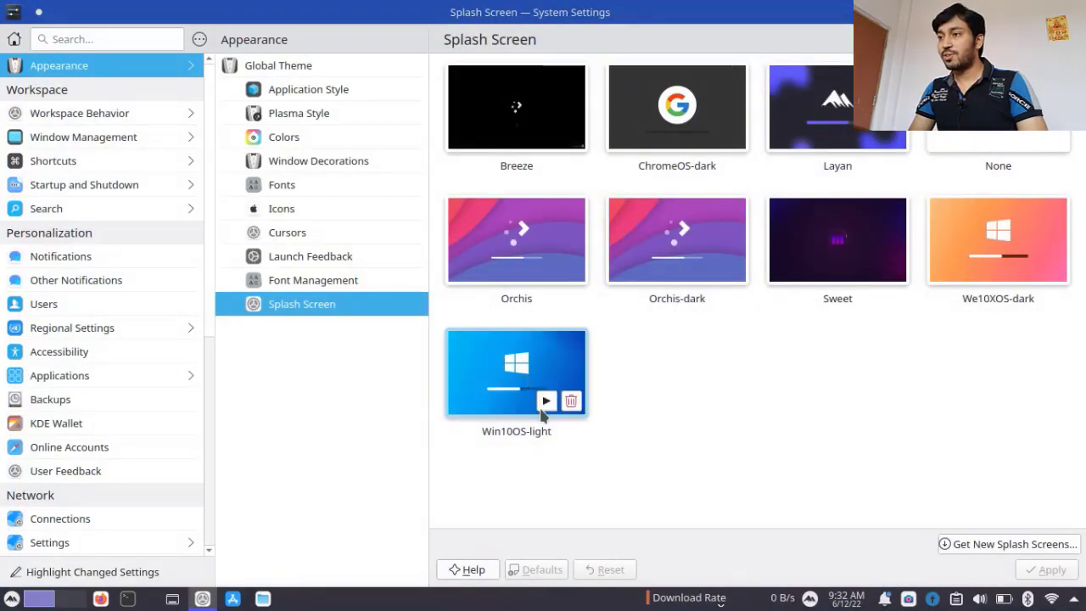
click(544, 403)
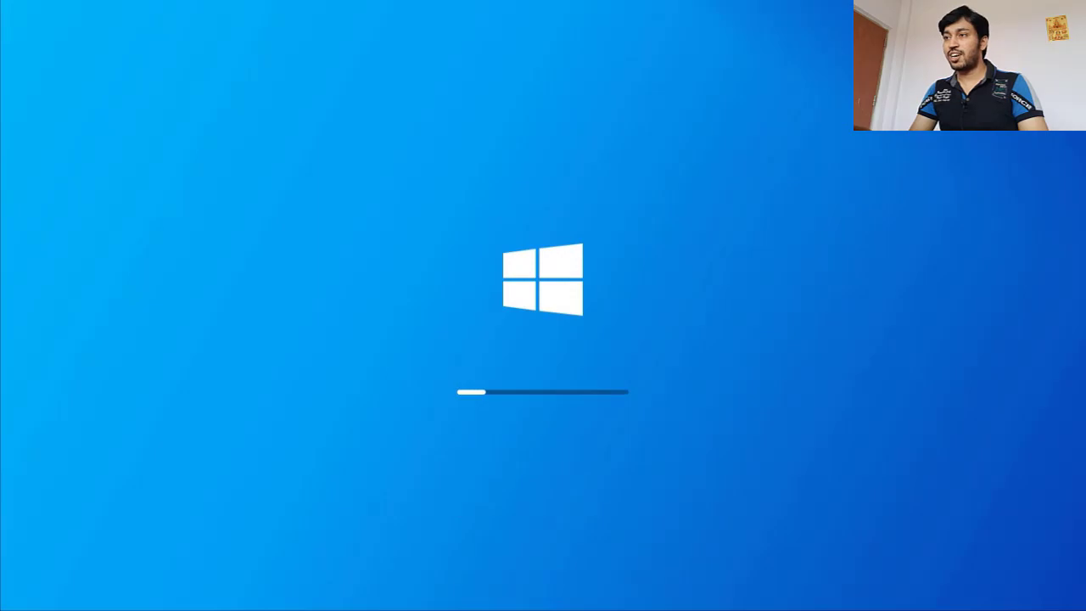
click(690, 327)
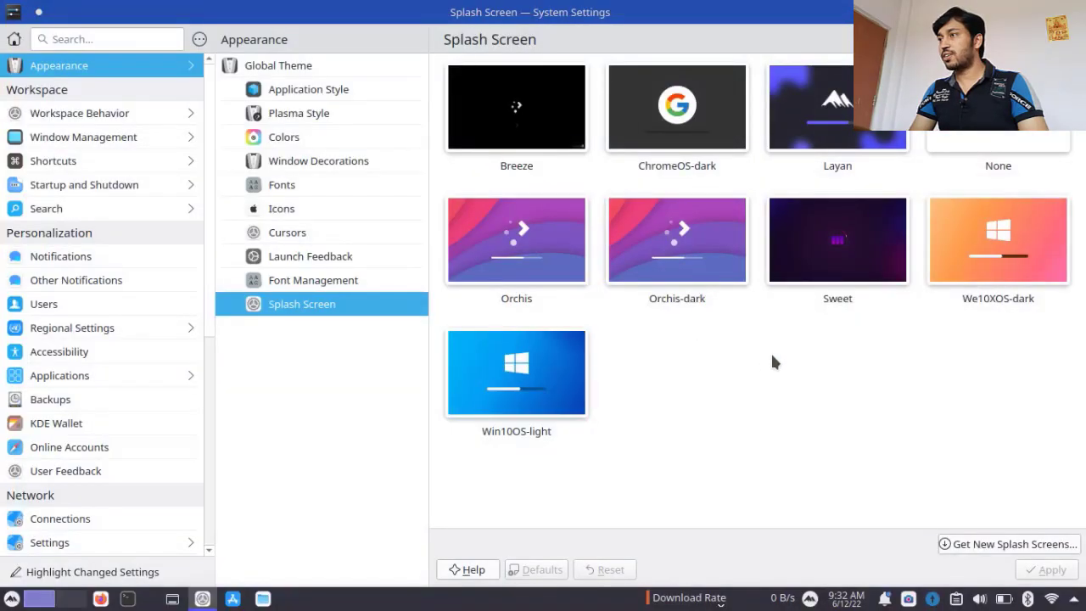
- Choose We10XOS-dark as the splash screen
mouse_move(829, 127)
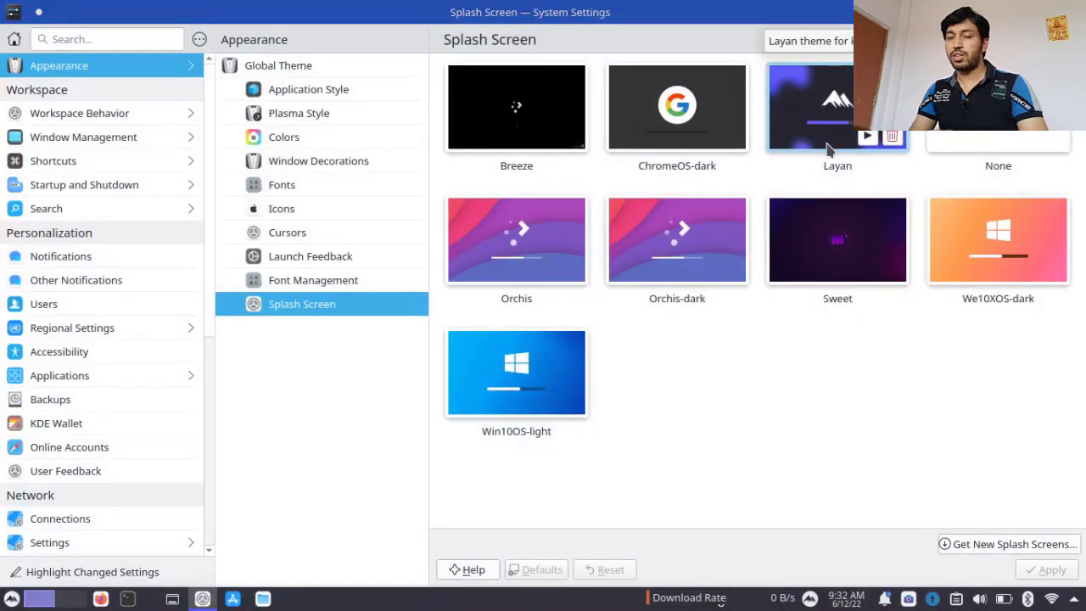
mouse_move(687, 243)
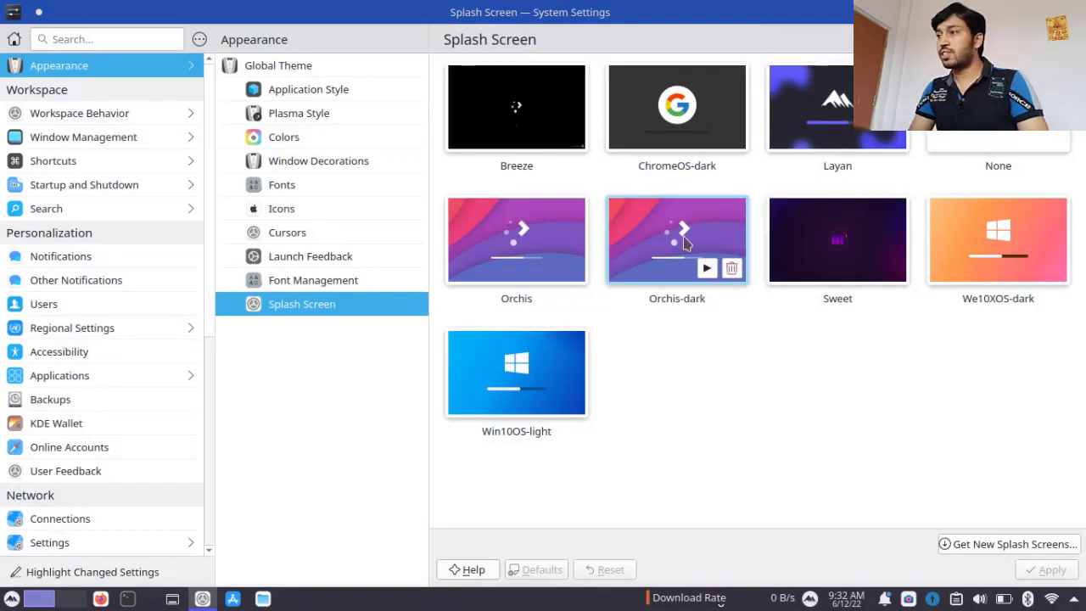
click(955, 251)
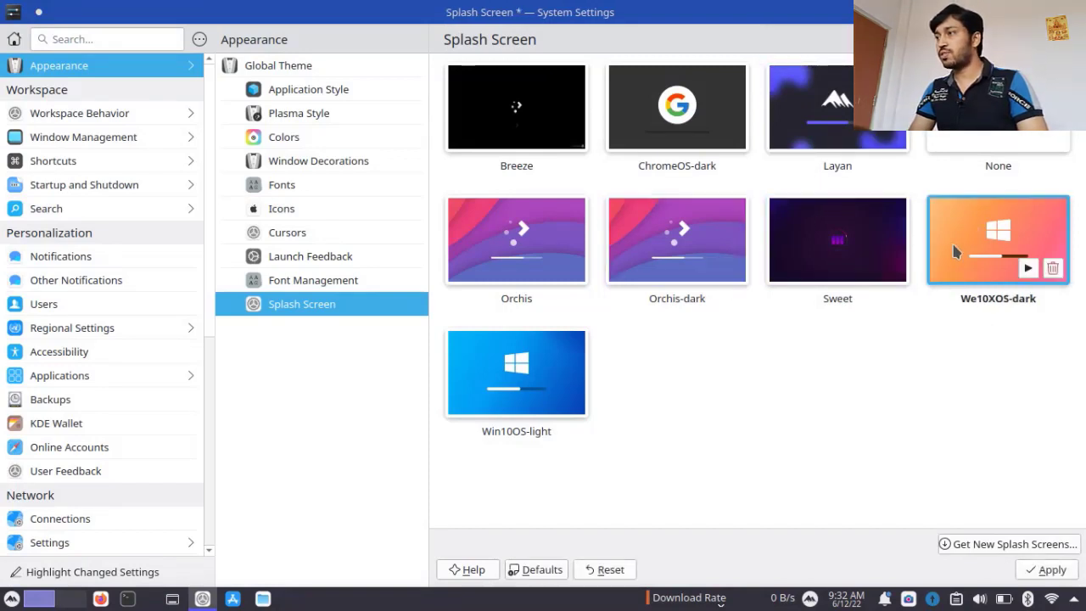